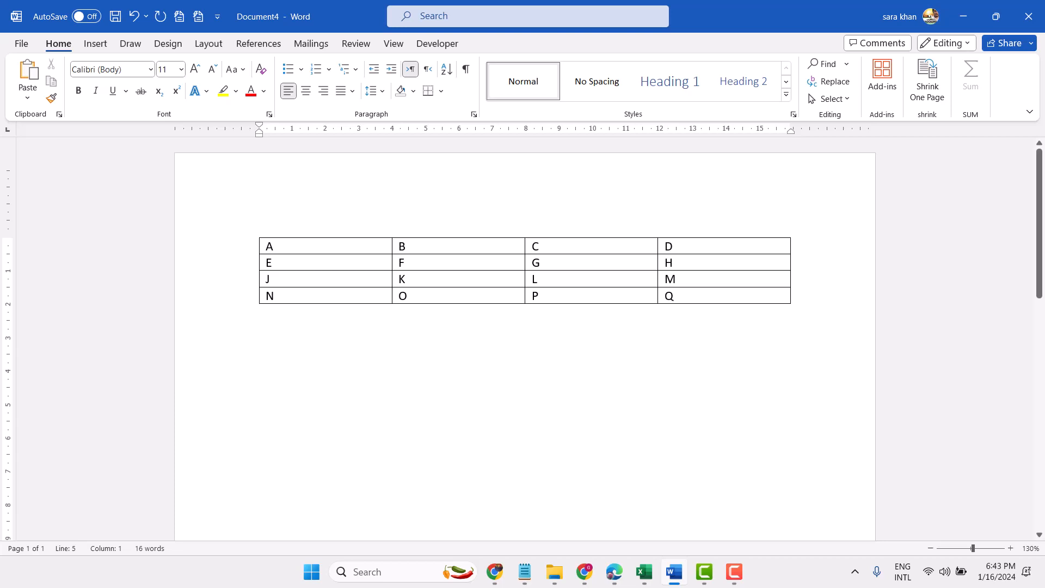
Step: Replace the document's table with the copied heading and question, and highlight "Which is your favorite fruit" in yellow
{"action": "key", "text": "ctrl+a"}
{"action": "key", "text": "Delete"}
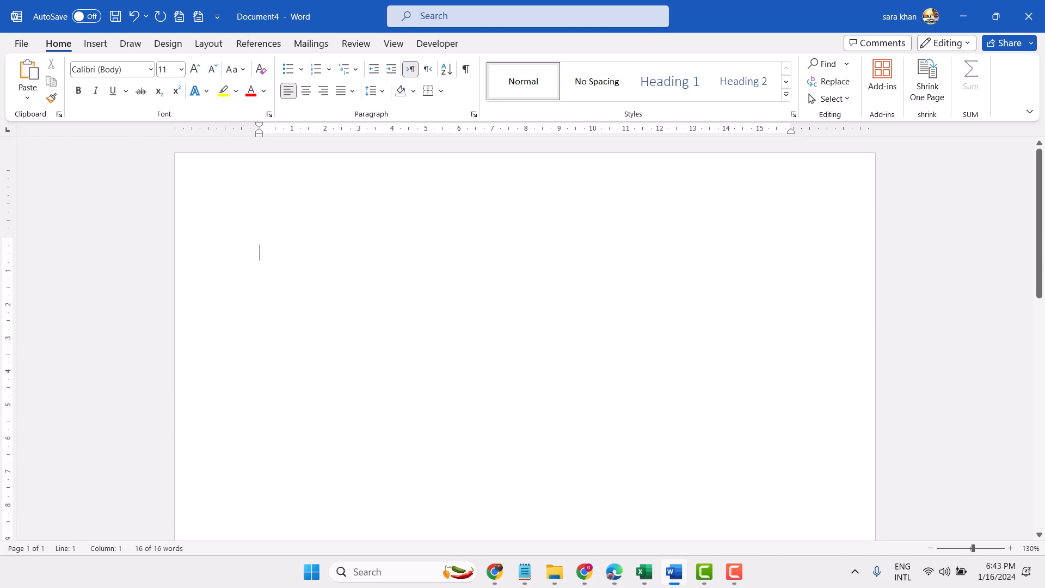
{"action": "right_click", "coordinate": [282, 250]}
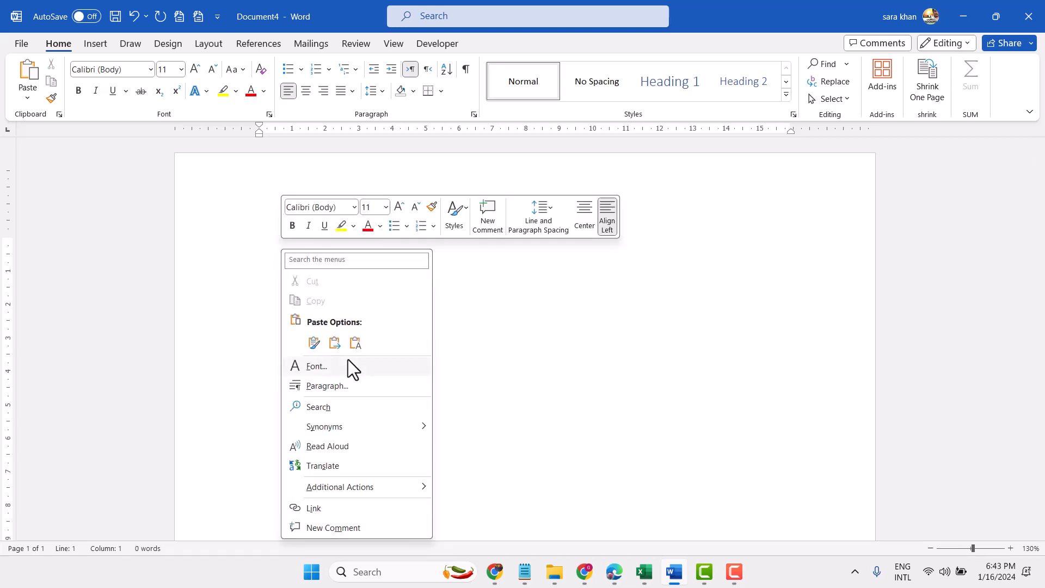
{"action": "left_click", "coordinate": [355, 342]}
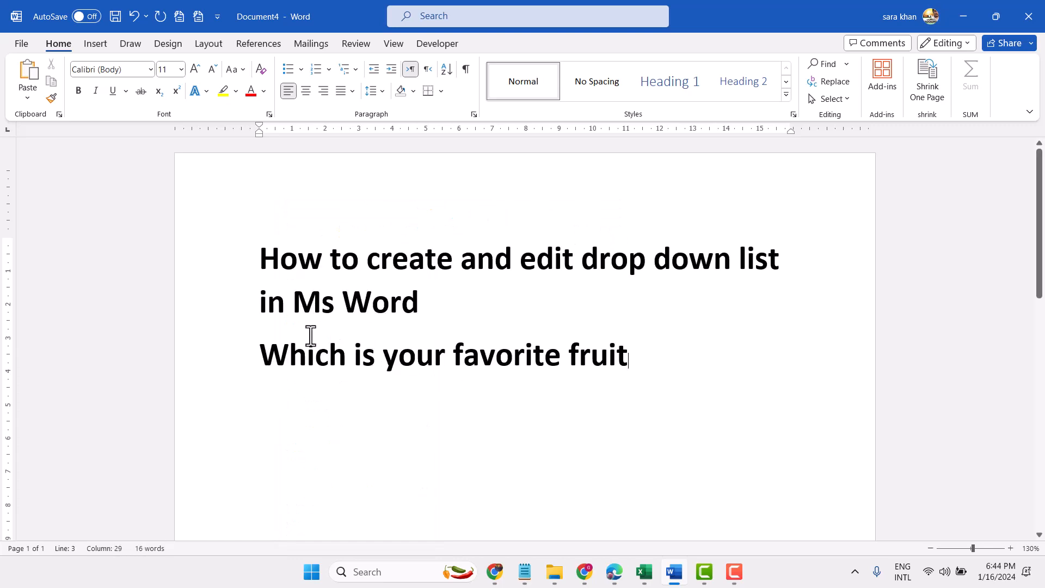
{"action": "left_click_drag", "start_coordinate": [263, 346], "coordinate": [602, 348]}
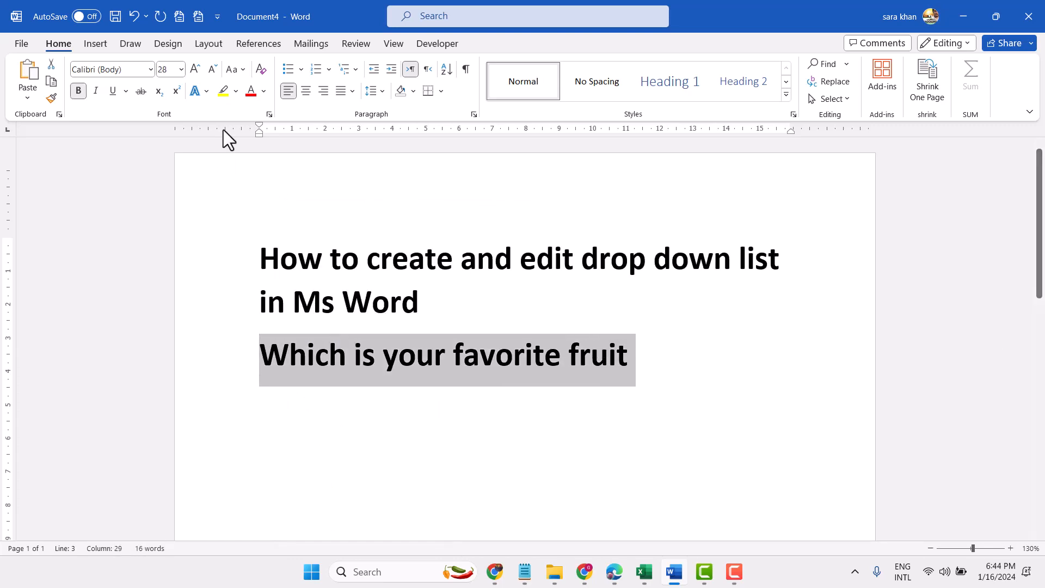
{"action": "left_click", "coordinate": [223, 90]}
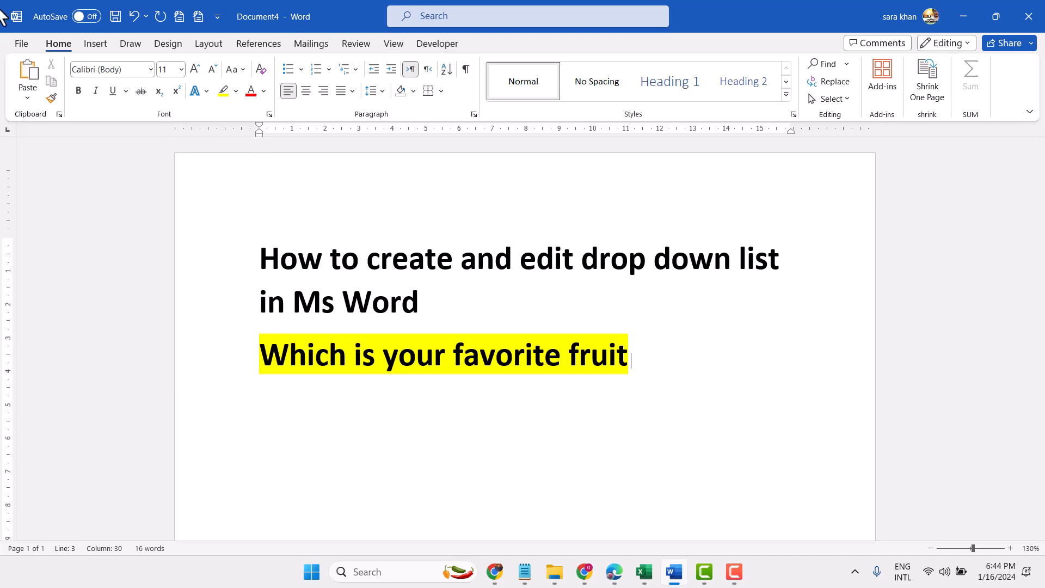
Step: Make sure the Developer tab is enabled among the main tabs in the ribbon customization options
{"action": "left_click", "coordinate": [21, 43]}
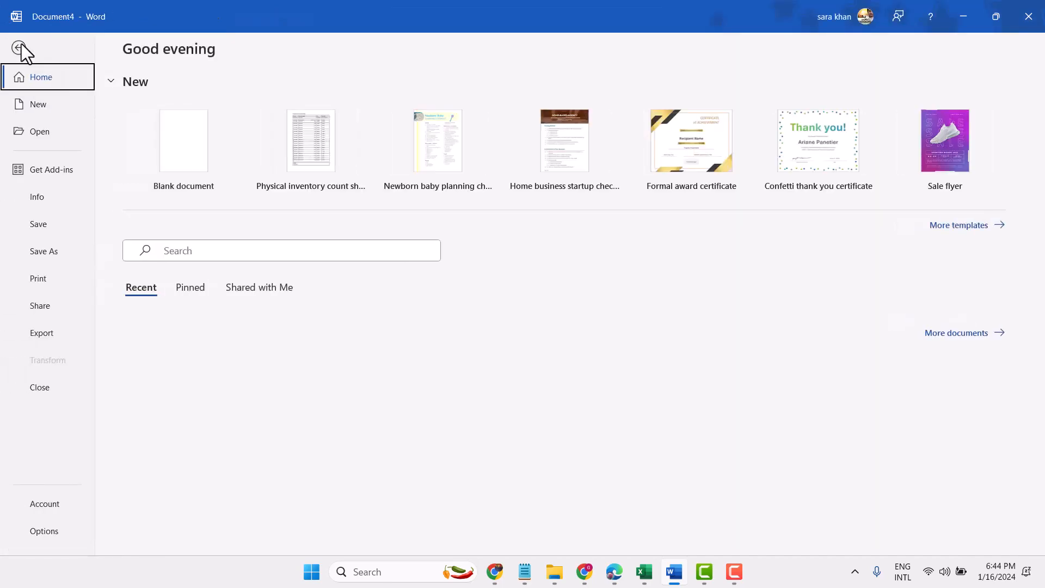
{"action": "left_click", "coordinate": [40, 528]}
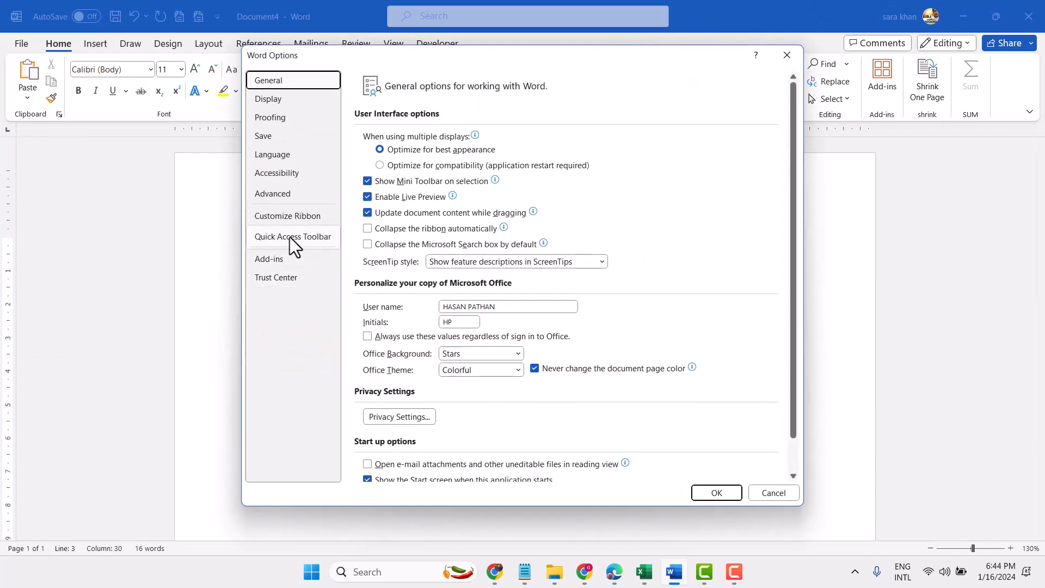
{"action": "left_click", "coordinate": [284, 218]}
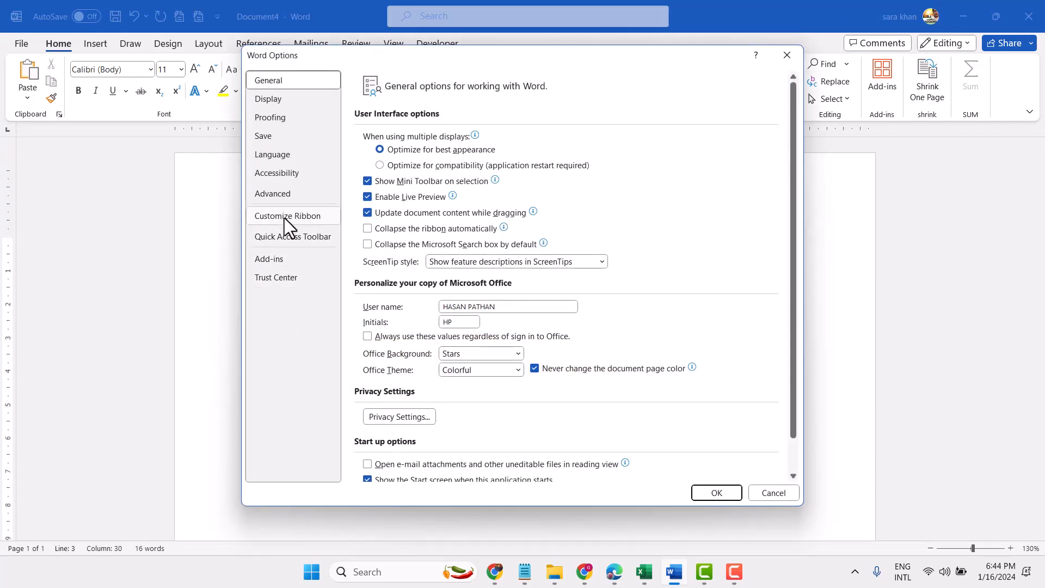
{"action": "scroll", "coordinate": [664, 316], "scroll_direction": "down", "scroll_amount": 2}
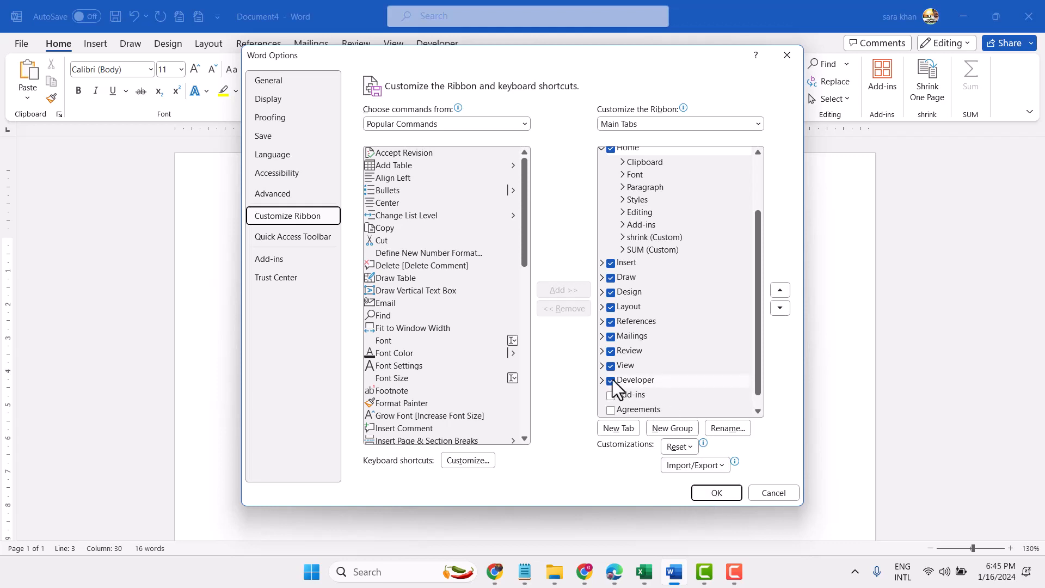
{"action": "left_click", "coordinate": [715, 493]}
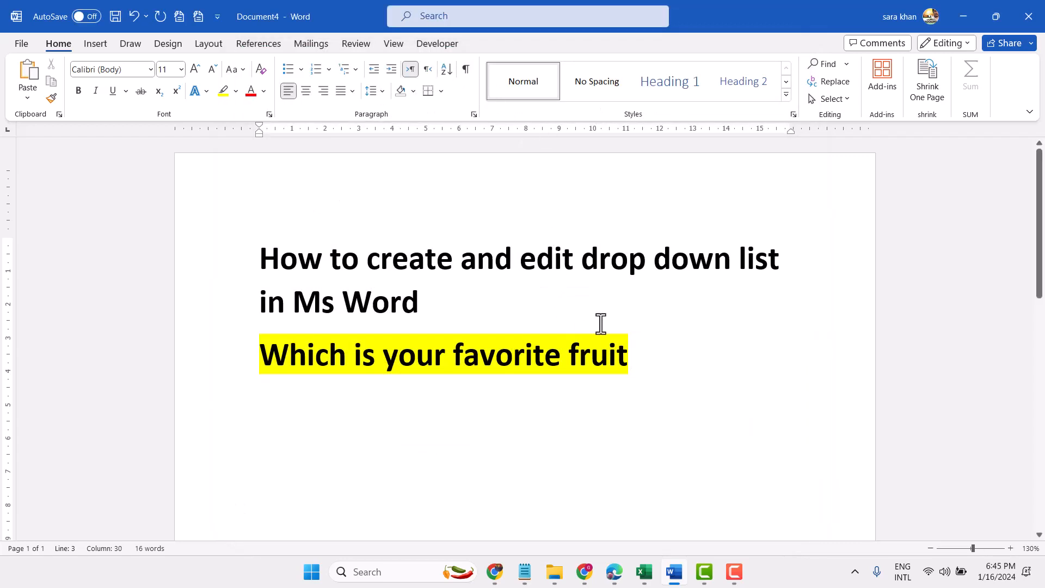
Step: Insert a drop-down list content control right after "Which is your favorite fruit" and check its default choices
{"action": "left_click", "coordinate": [437, 43]}
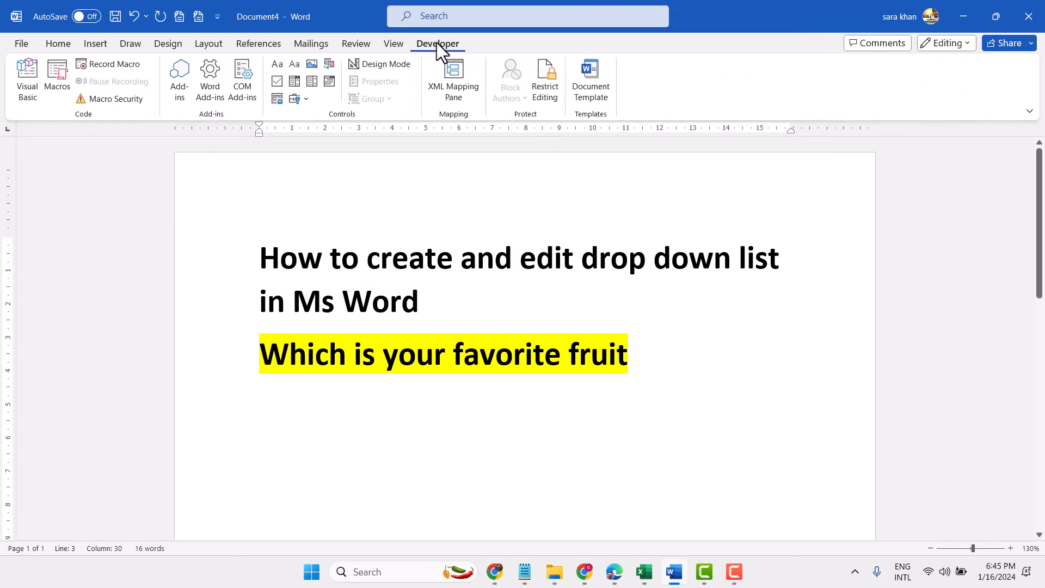
{"action": "left_click", "coordinate": [313, 81]}
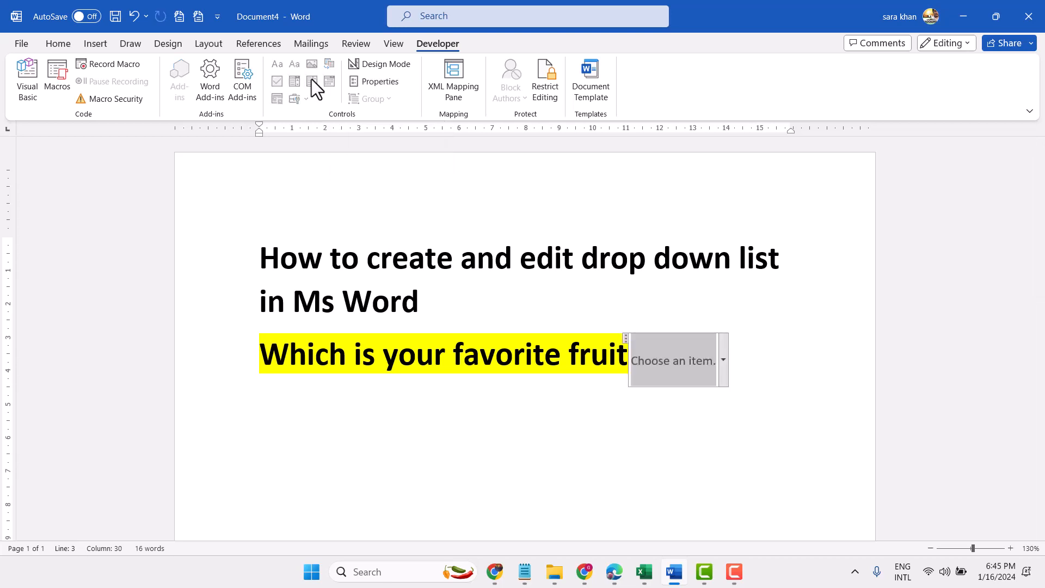
{"action": "left_click", "coordinate": [720, 361]}
{"action": "left_click", "coordinate": [721, 361]}
{"action": "left_click", "coordinate": [721, 361]}
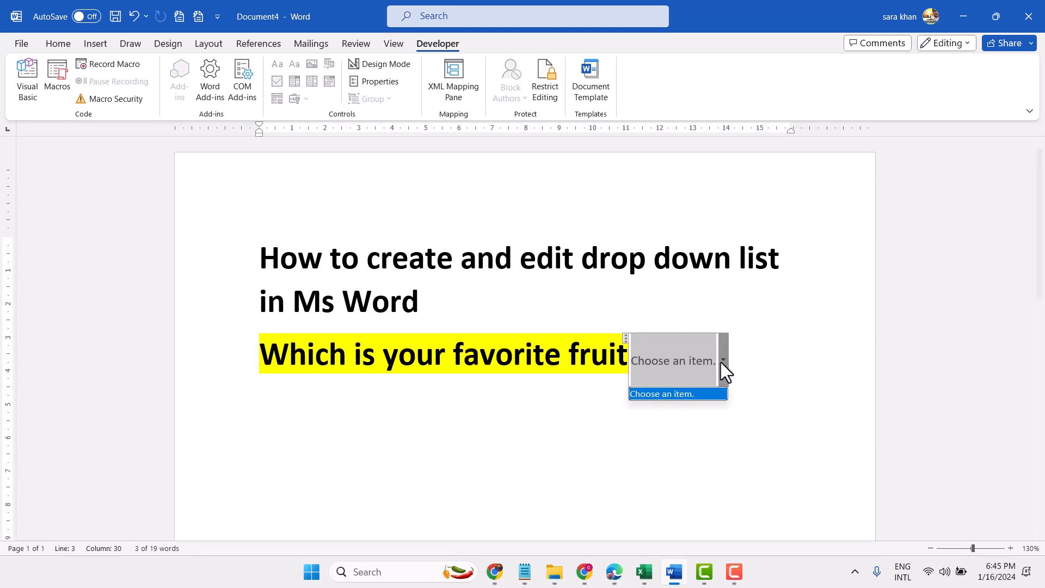
{"action": "left_click", "coordinate": [721, 362]}
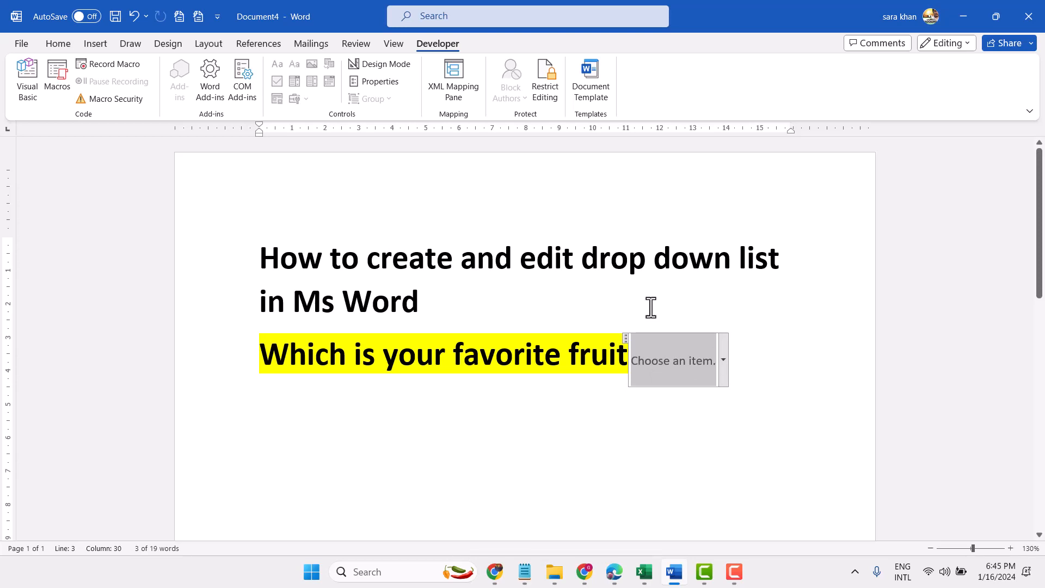
Step: Set the drop-down control's title and tag to "fruit" and show it as a Bounding Box
{"action": "left_click", "coordinate": [384, 80]}
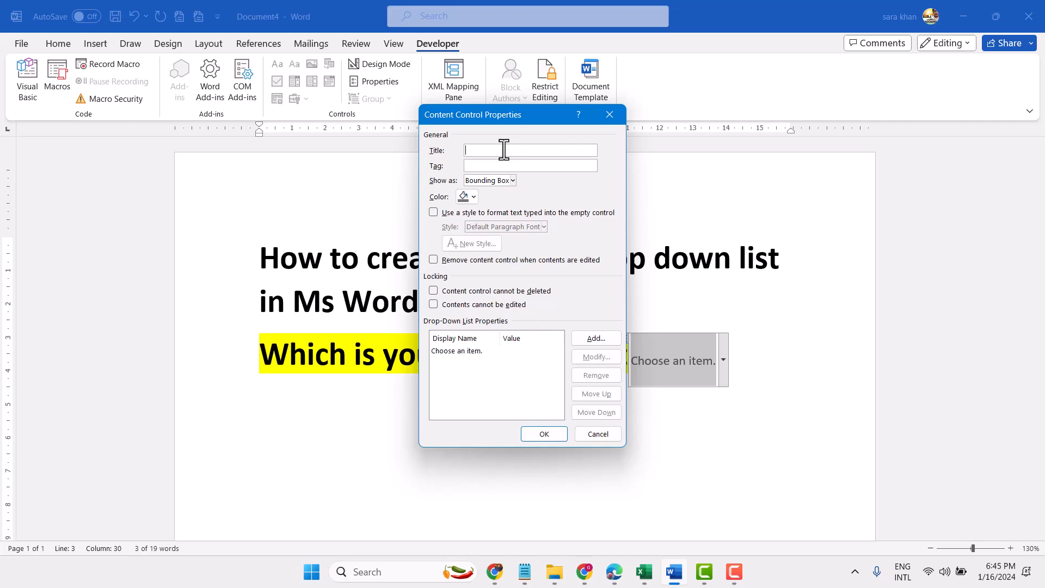
{"action": "left_click_drag", "start_coordinate": [481, 116], "coordinate": [713, 184]}
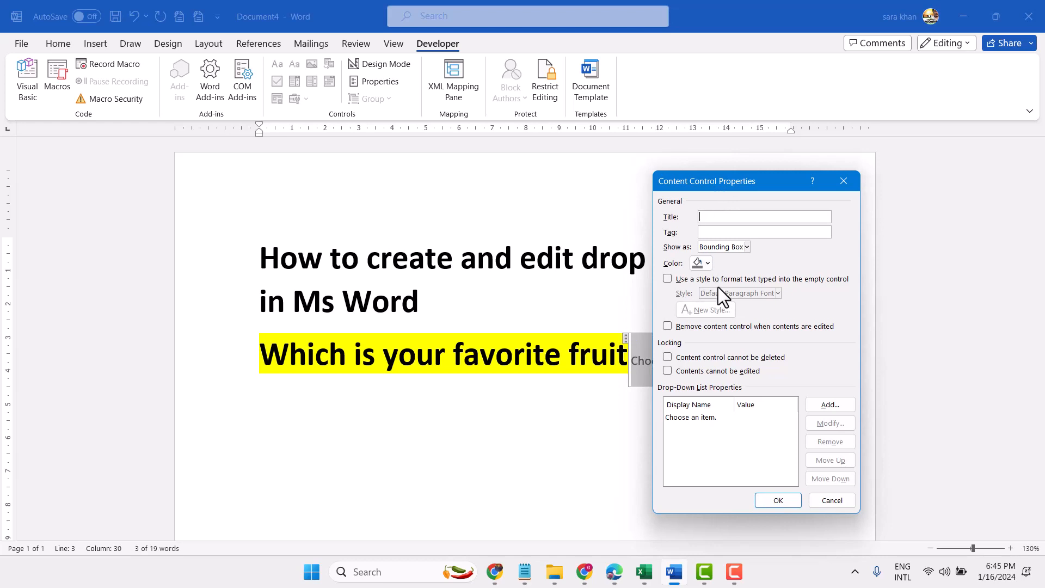
{"action": "type", "text": "fruit"}
{"action": "left_click", "coordinate": [717, 237]}
{"action": "type", "text": "fru"}
{"action": "left_click", "coordinate": [747, 247]}
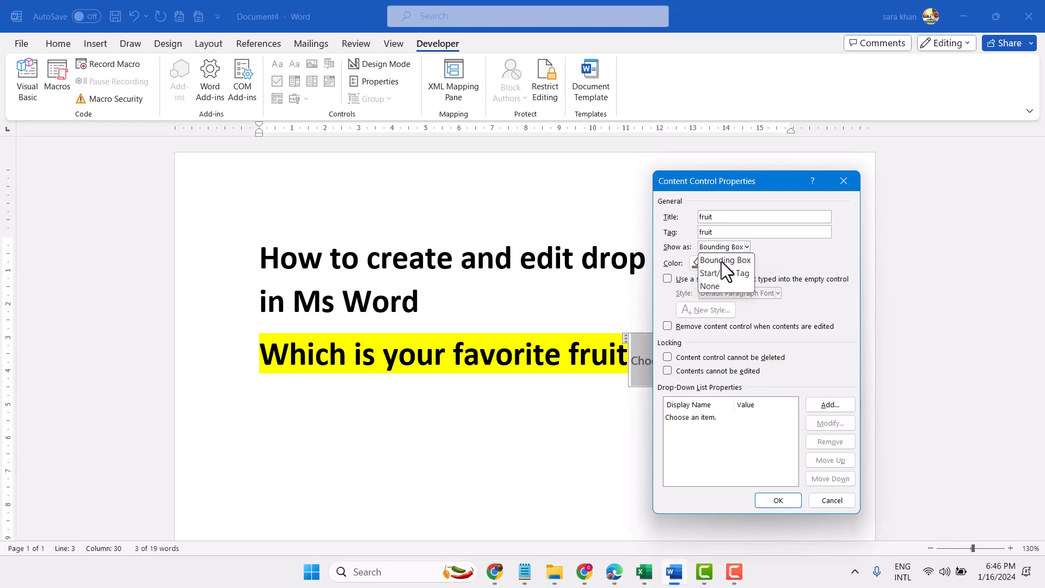
{"action": "left_click", "coordinate": [723, 262]}
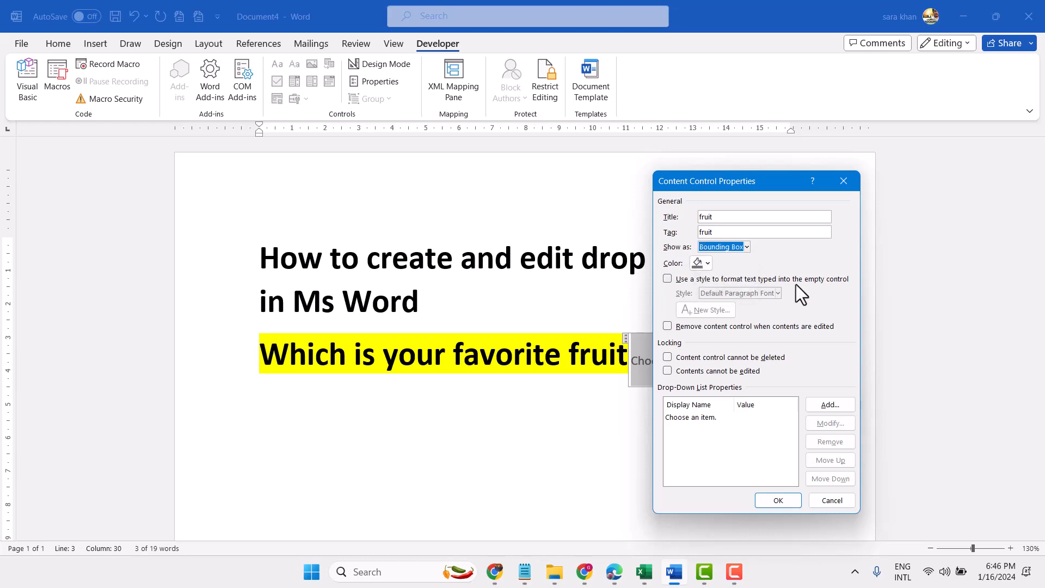
Step: Color the content control dark red and enable a style for its typed text, keeping Default Paragraph Font
{"action": "left_click", "coordinate": [708, 263]}
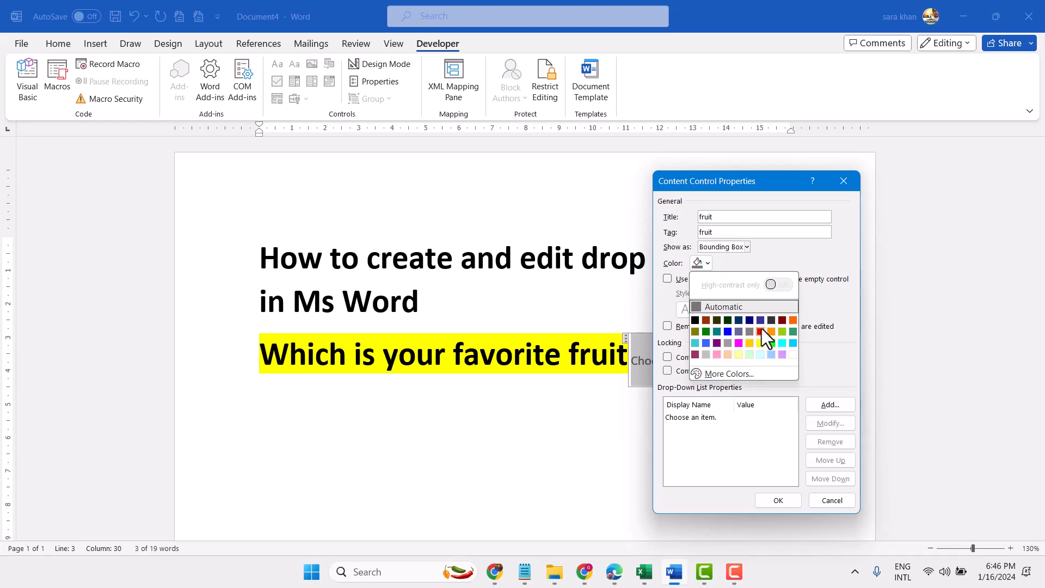
{"action": "left_click", "coordinate": [782, 320]}
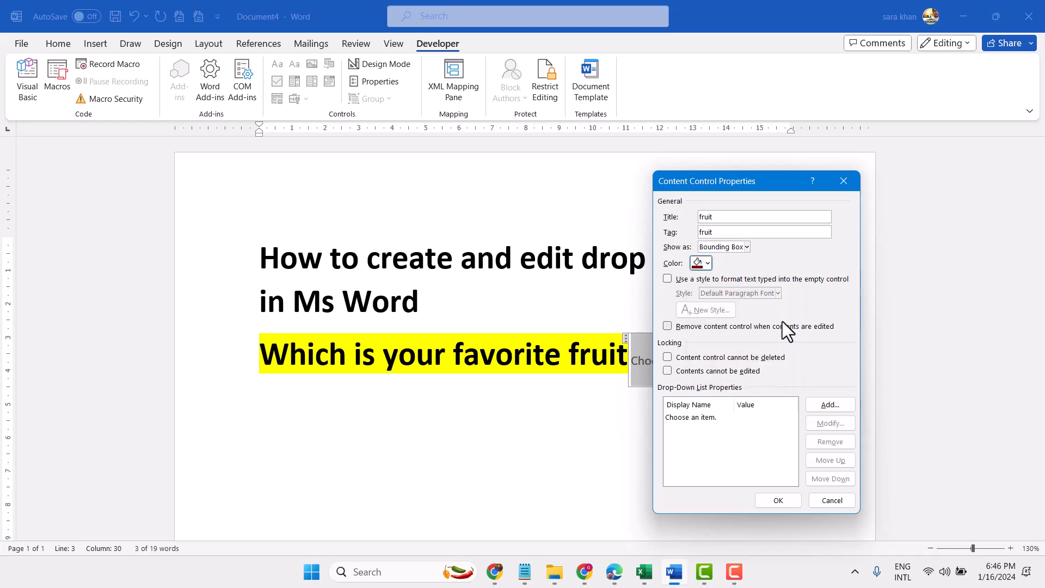
{"action": "left_click", "coordinate": [673, 279]}
{"action": "left_click", "coordinate": [778, 293]}
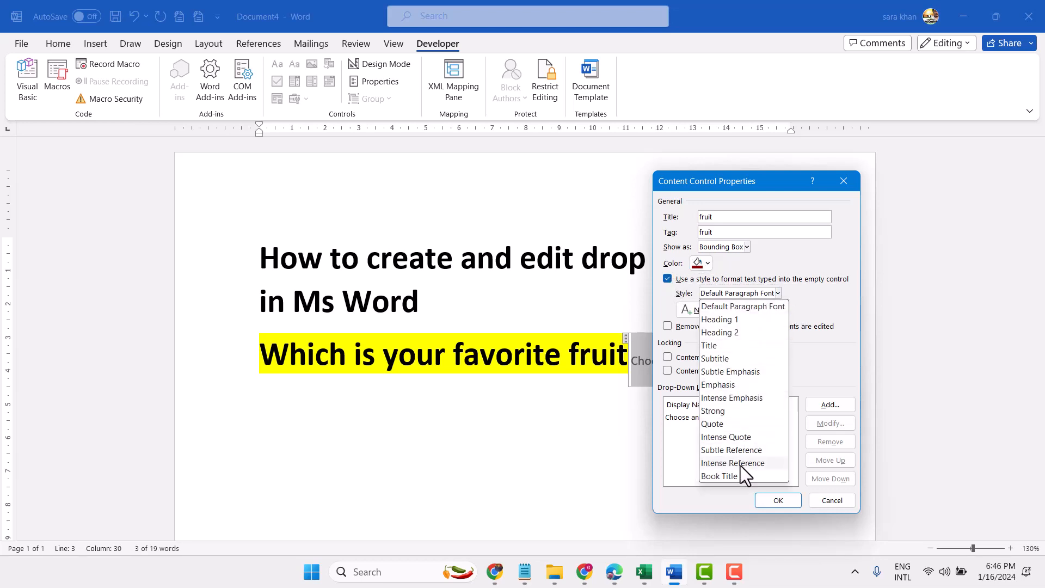
{"action": "left_click", "coordinate": [651, 309]}
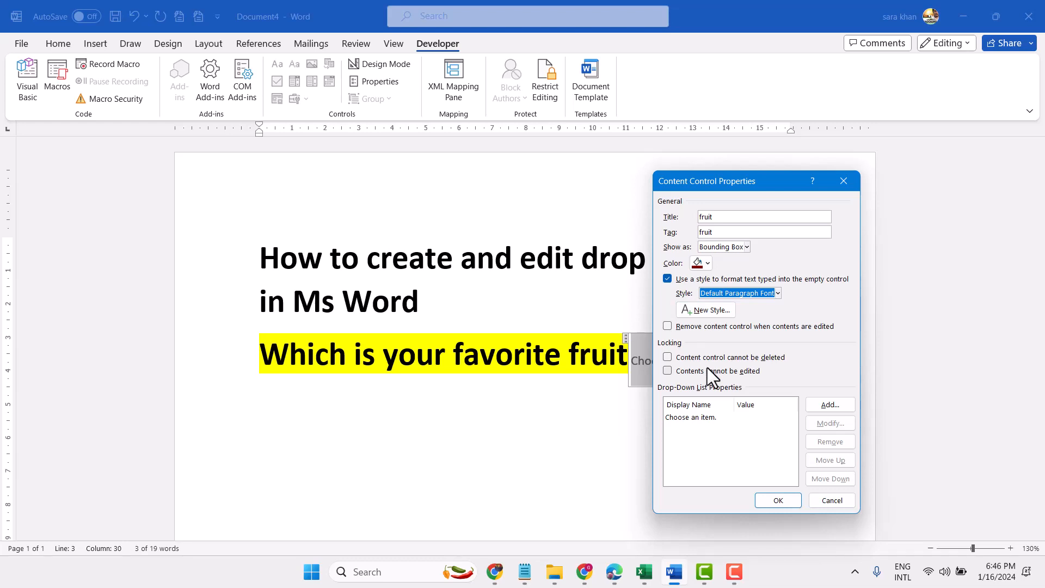
Step: Remove the "Choose an item." entry from the drop-down list choices and add Banana
{"action": "left_click", "coordinate": [696, 416]}
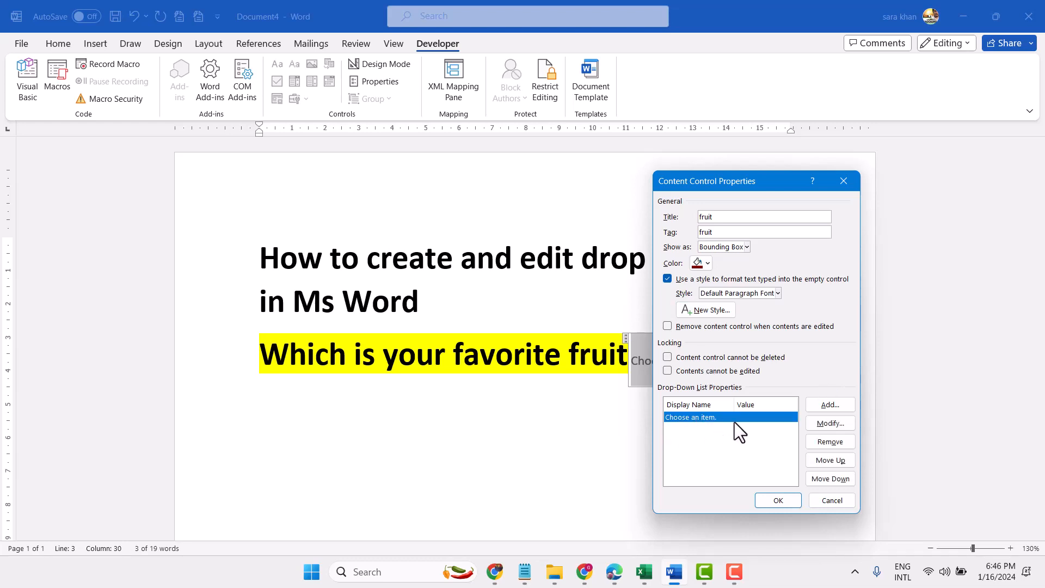
{"action": "left_click", "coordinate": [830, 442]}
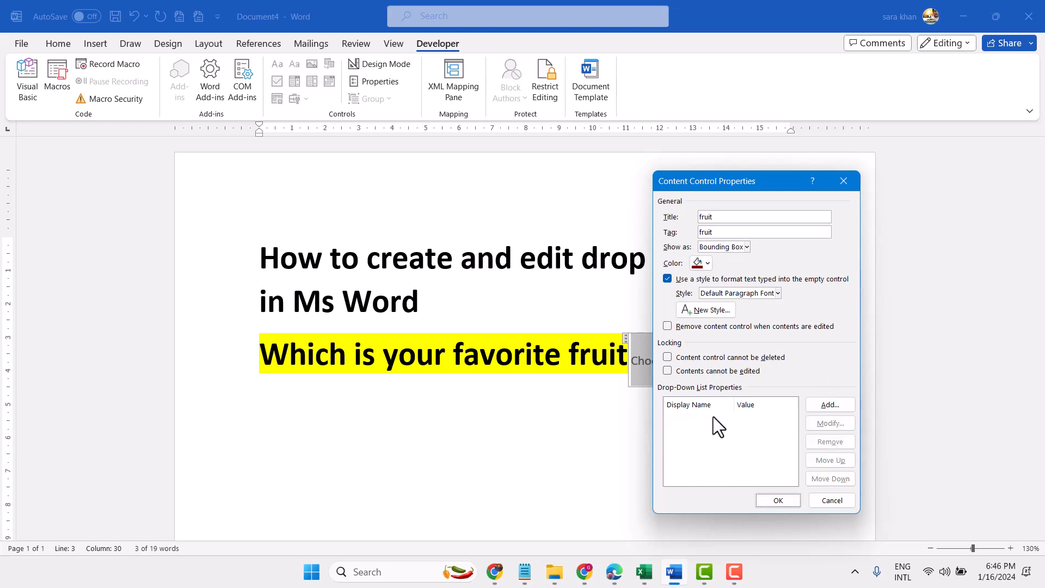
{"action": "left_click", "coordinate": [821, 403]}
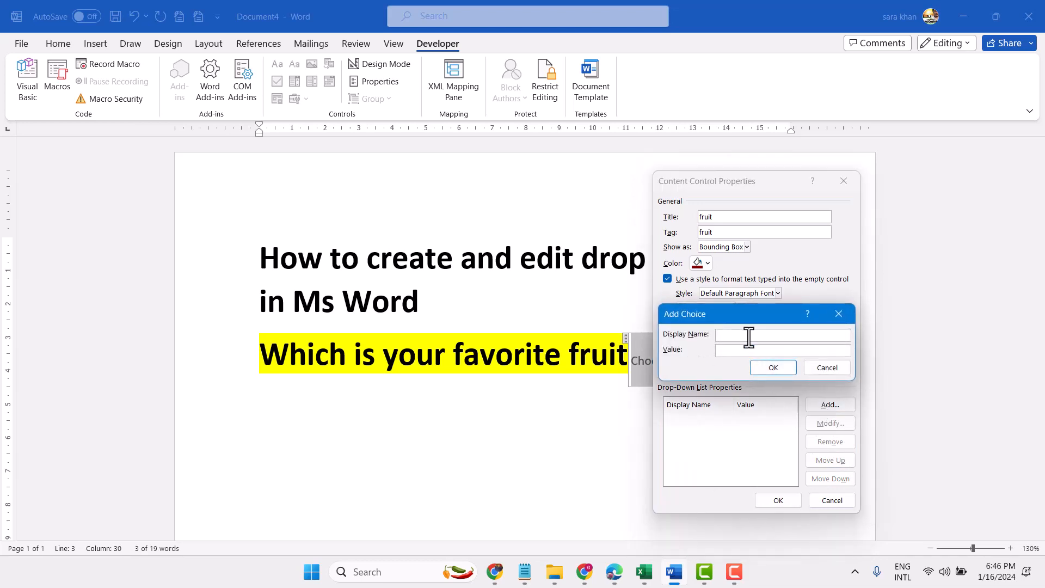
{"action": "type", "text": "Banana"}
{"action": "left_click", "coordinate": [764, 368]}
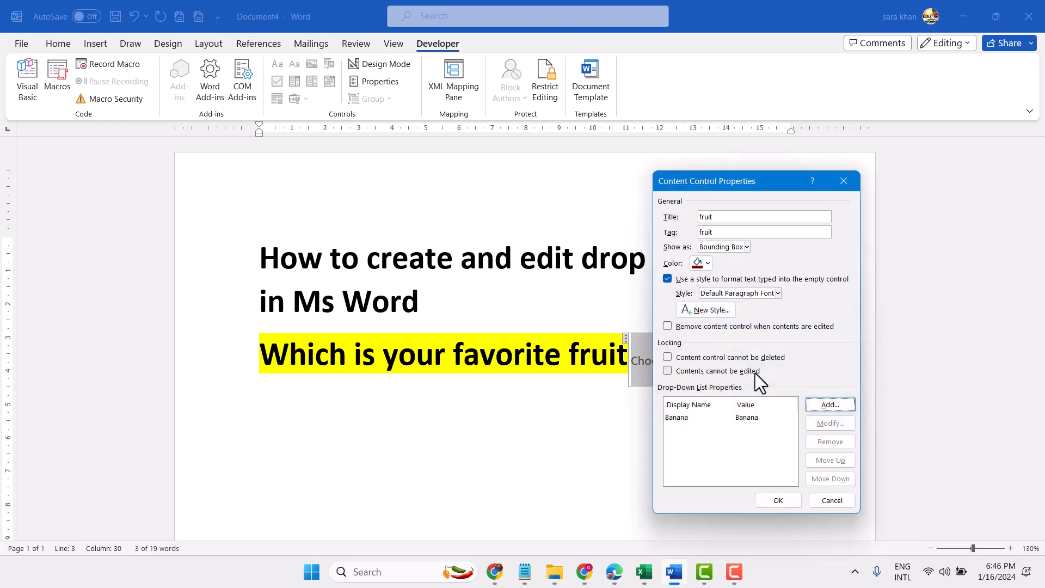
Step: Add Apple, Mango and Orange as further drop-down choices and apply the content control properties
{"action": "left_click", "coordinate": [819, 404]}
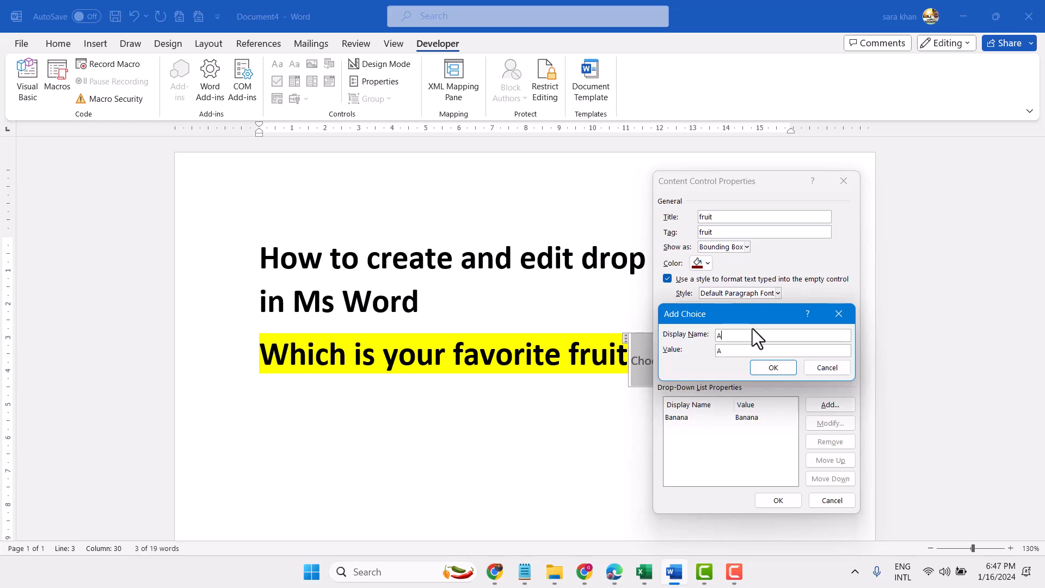
{"action": "type", "text": "Aple"}
{"action": "type", "text": "ple"}
{"action": "left_click", "coordinate": [784, 362]}
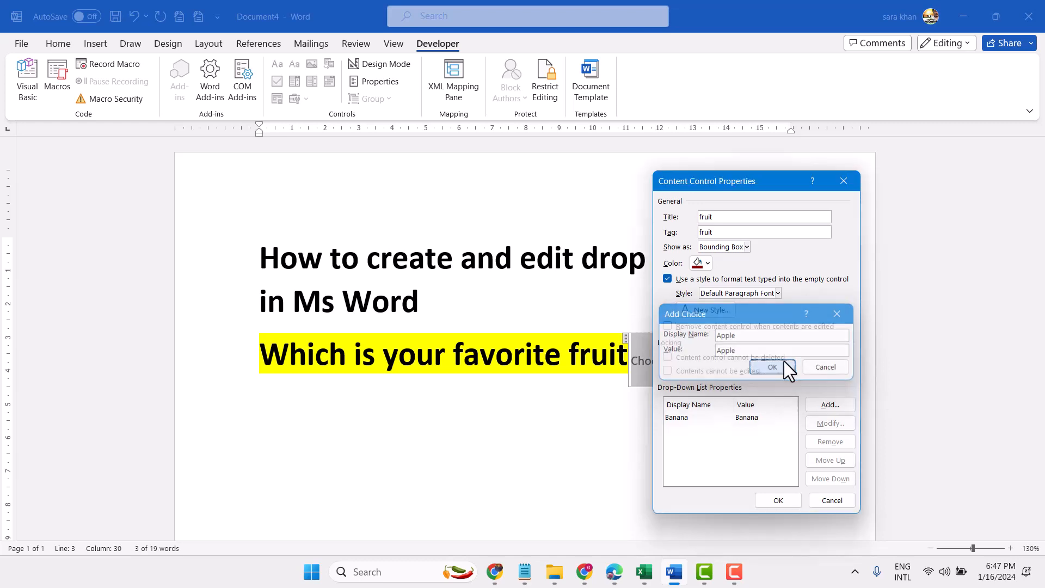
{"action": "left_click", "coordinate": [833, 403]}
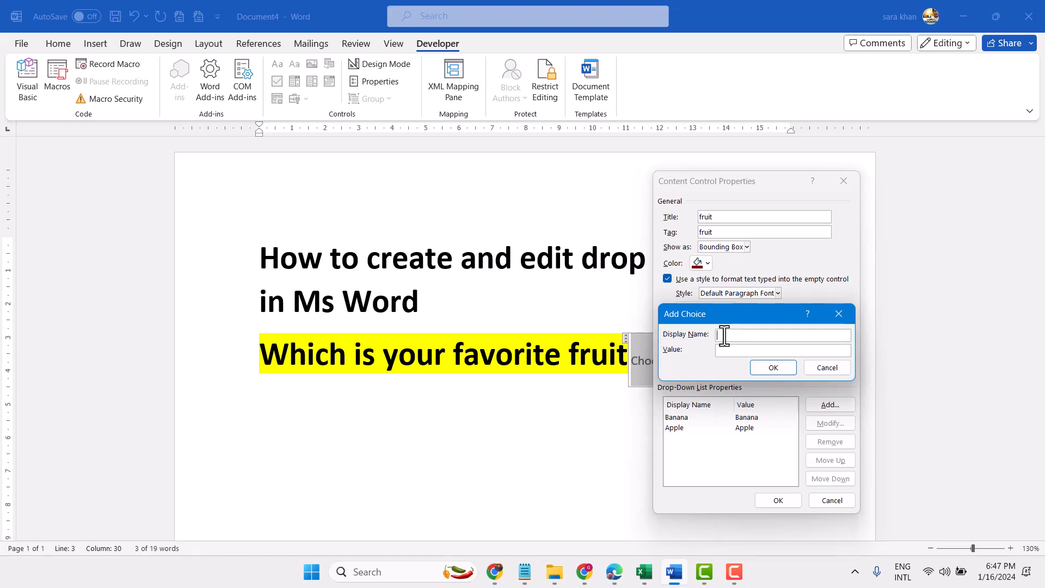
{"action": "type", "text": "Mango"}
{"action": "left_click", "coordinate": [772, 368]}
{"action": "left_click", "coordinate": [831, 405]}
{"action": "type", "text": "Orange"}
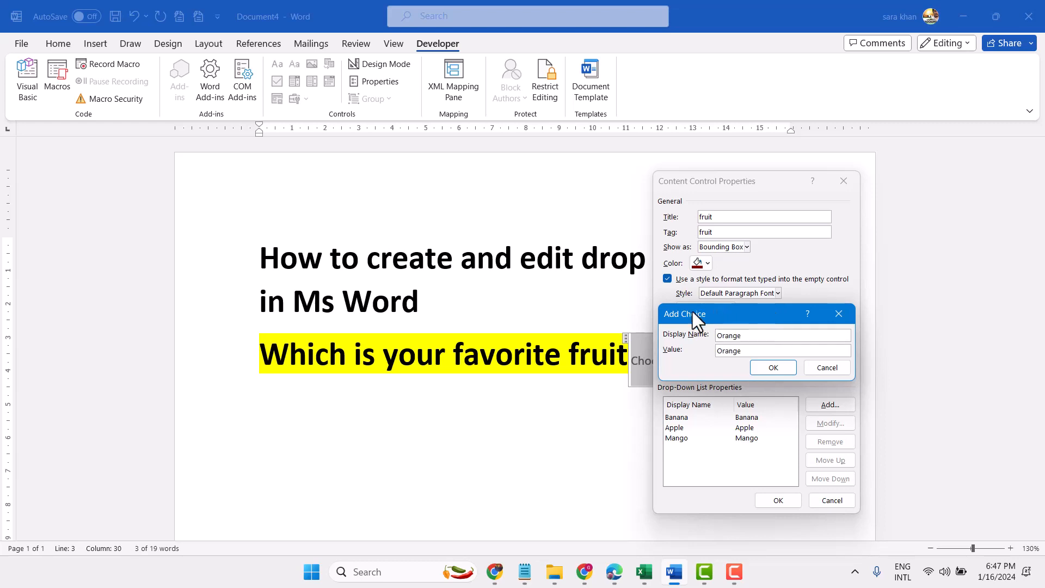
{"action": "left_click", "coordinate": [773, 368]}
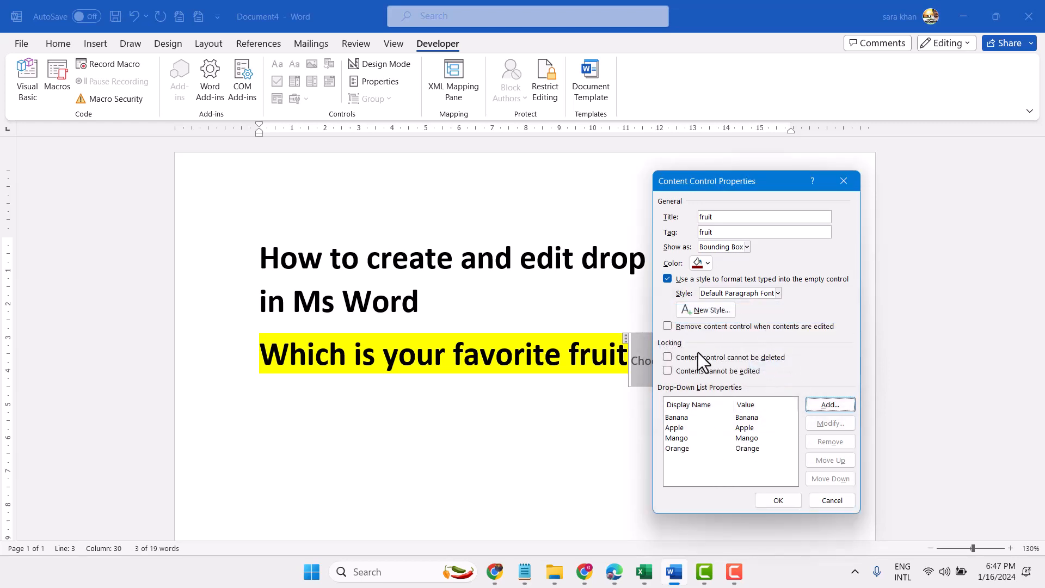
{"action": "left_click", "coordinate": [772, 500]}
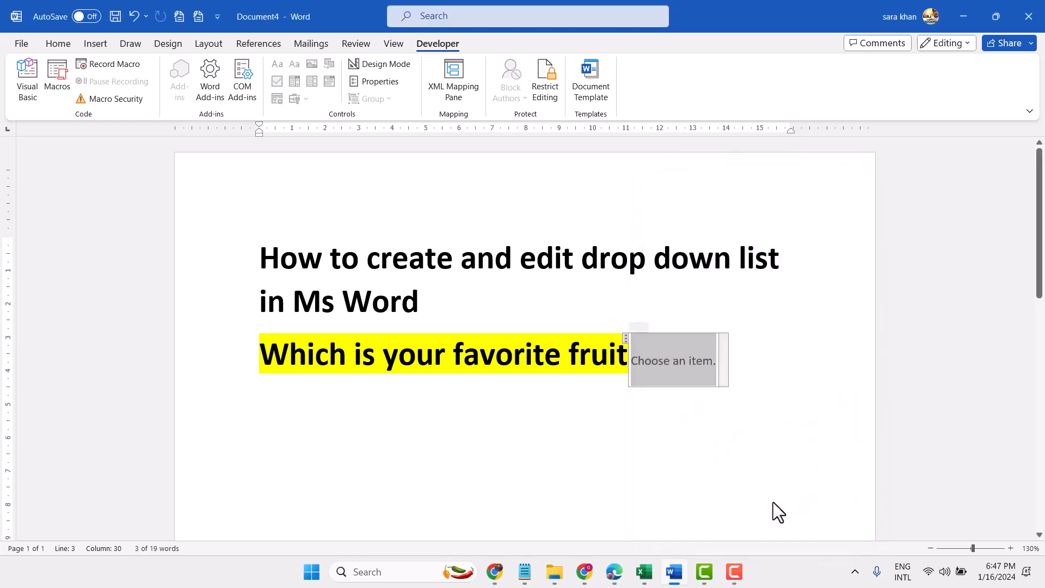
Step: Choose Mango as the answer in the fruit drop-down list
{"action": "left_click", "coordinate": [723, 359]}
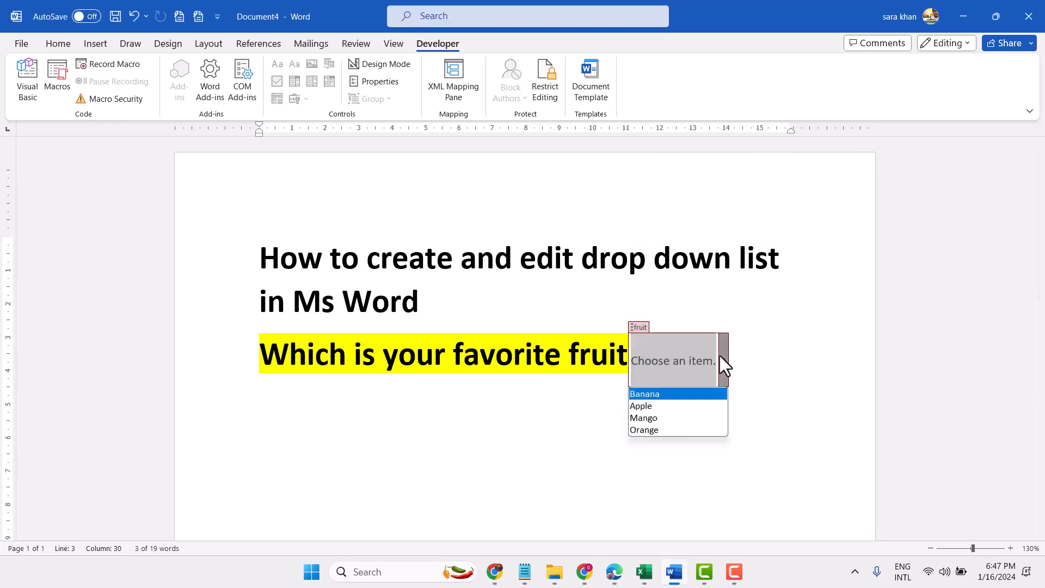
{"action": "left_click", "coordinate": [651, 414]}
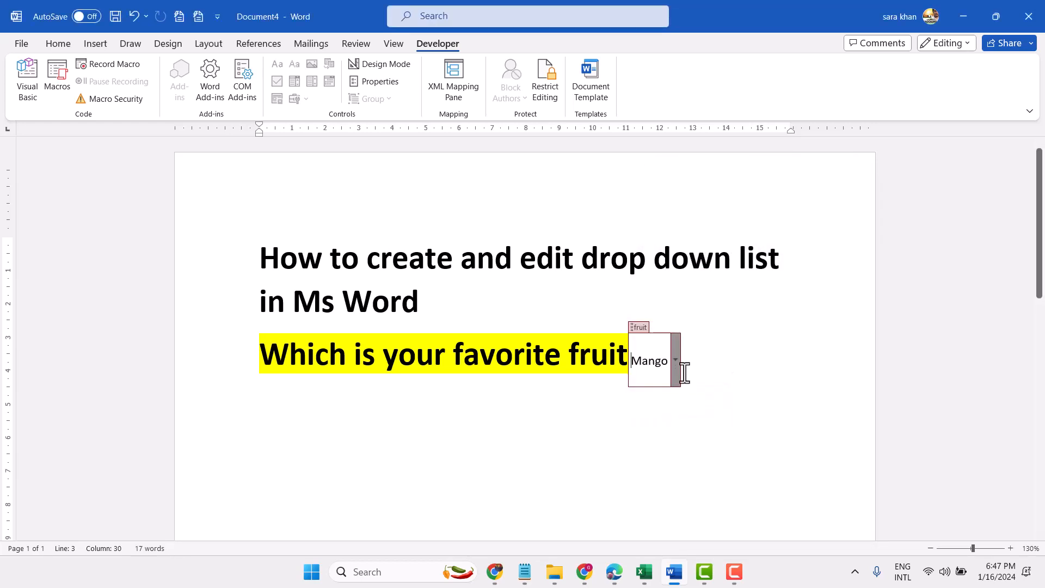
{"action": "left_click", "coordinate": [674, 359]}
{"action": "left_click", "coordinate": [619, 405]}
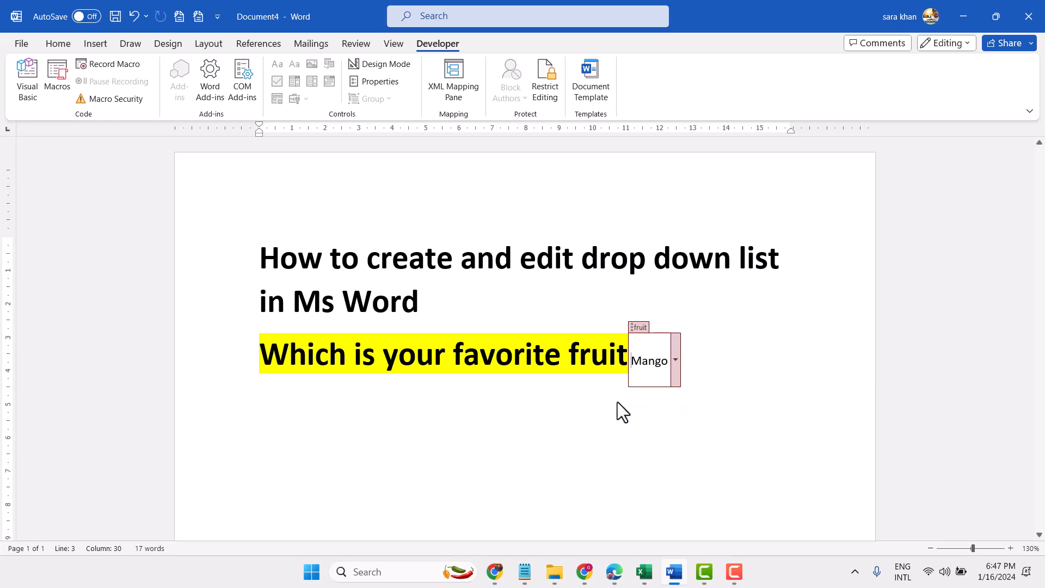
Step: Try different answers in the fruit drop-down list, including Mango, and finish with Orange selected
{"action": "left_click", "coordinate": [668, 360]}
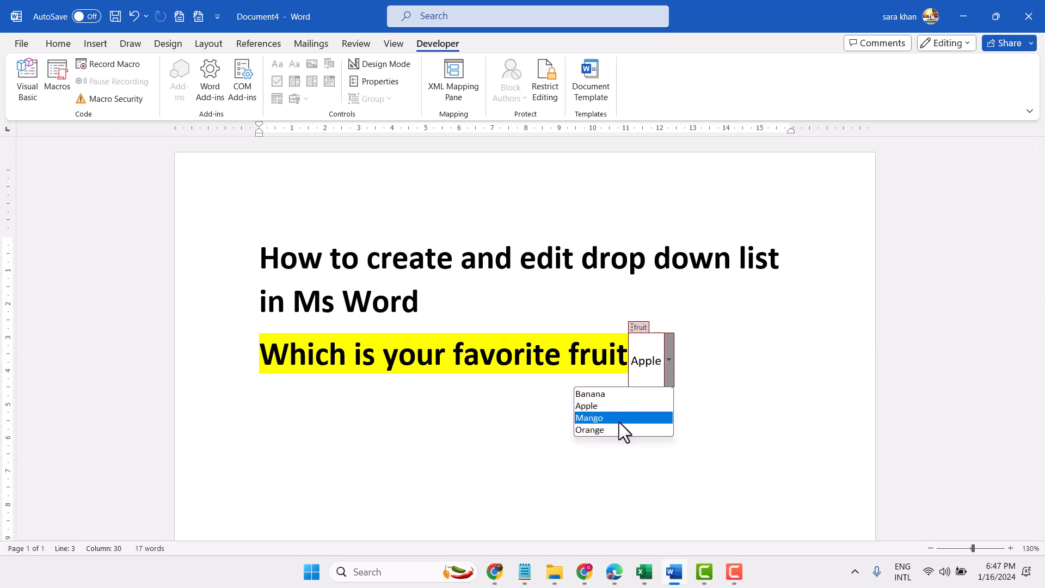
{"action": "left_click", "coordinate": [618, 422]}
{"action": "left_click", "coordinate": [676, 361]}
{"action": "left_click", "coordinate": [610, 428]}
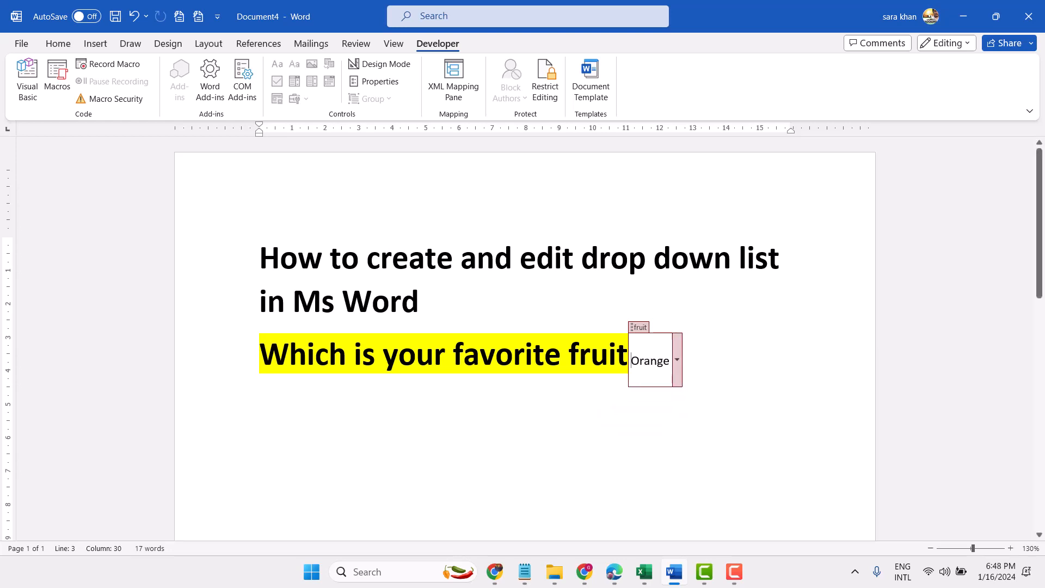
{"action": "left_click", "coordinate": [677, 359]}
{"action": "left_click", "coordinate": [599, 429]}
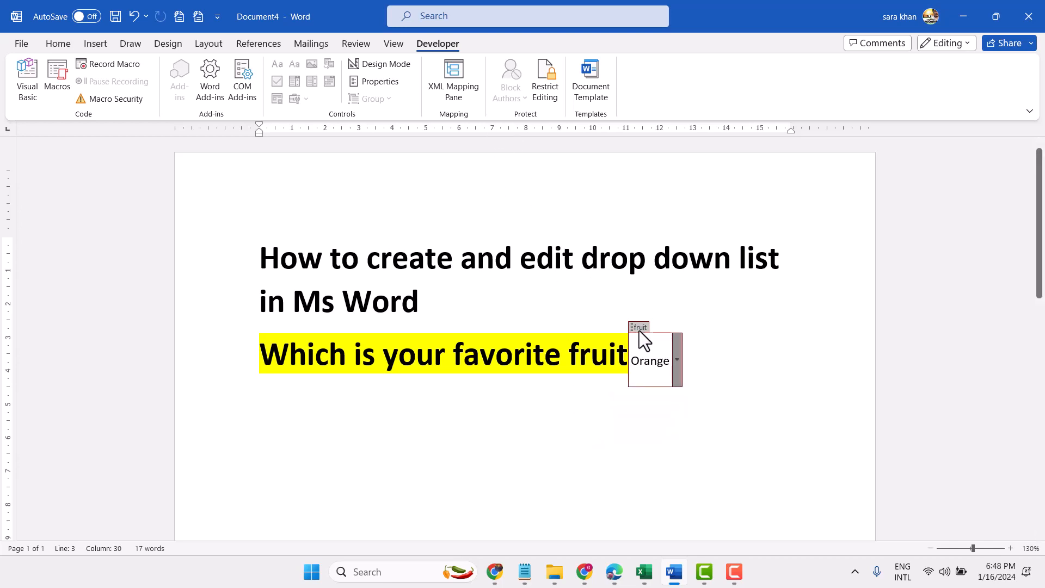
Step: Enable a style for text typed into the fruit content control and start a new style of type Character
{"action": "left_click", "coordinate": [373, 81]}
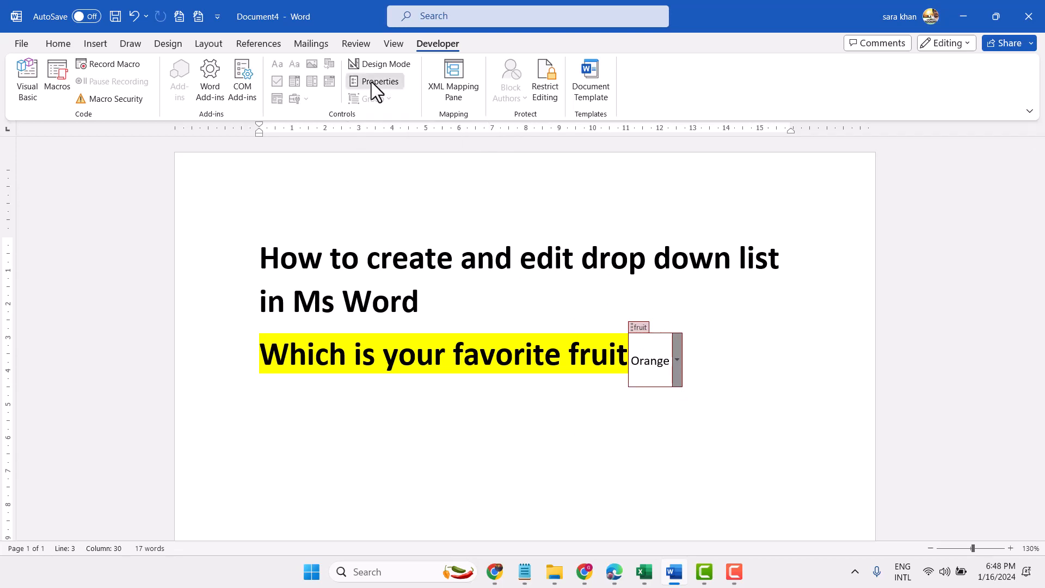
{"action": "left_click_drag", "start_coordinate": [511, 113], "coordinate": [787, 149]}
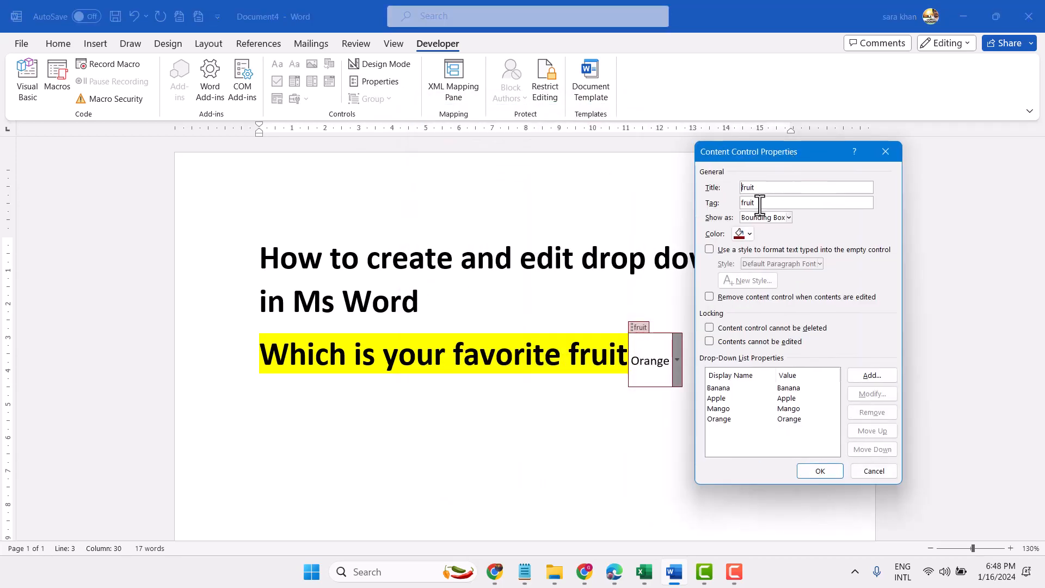
{"action": "left_click", "coordinate": [709, 248]}
{"action": "left_click", "coordinate": [748, 281]}
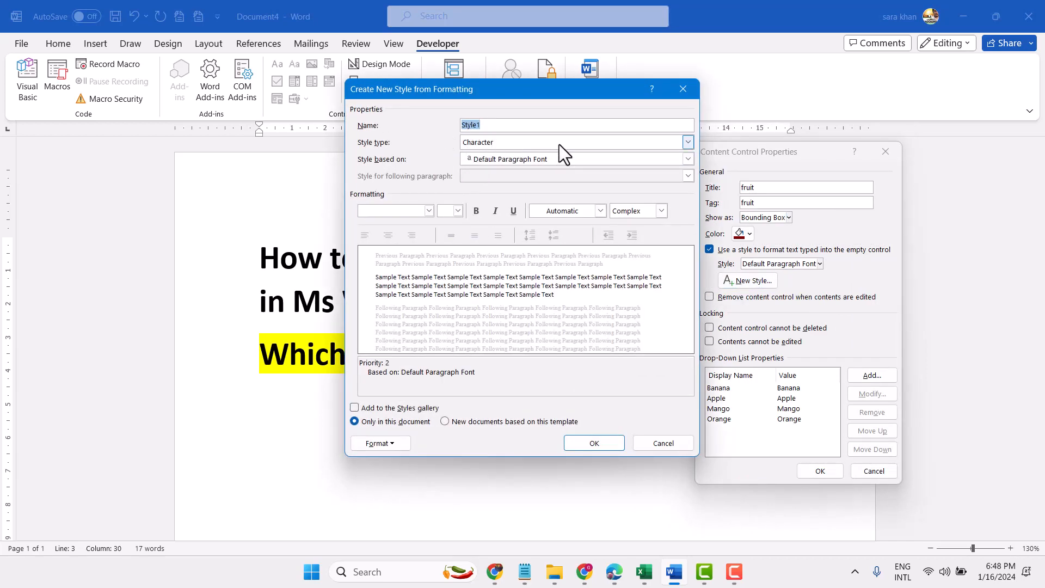
{"action": "left_click", "coordinate": [524, 141]}
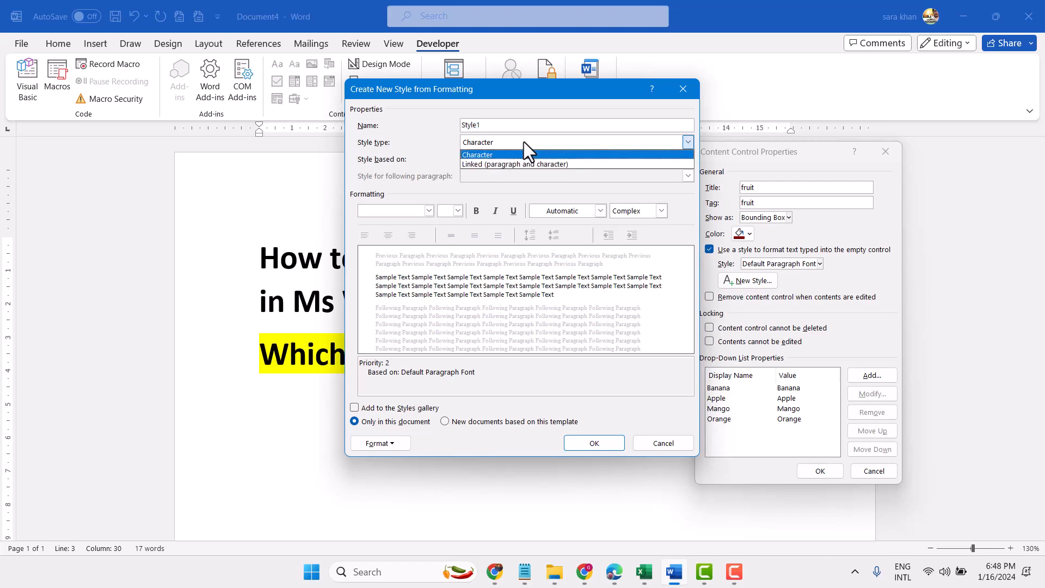
{"action": "left_click", "coordinate": [496, 155]}
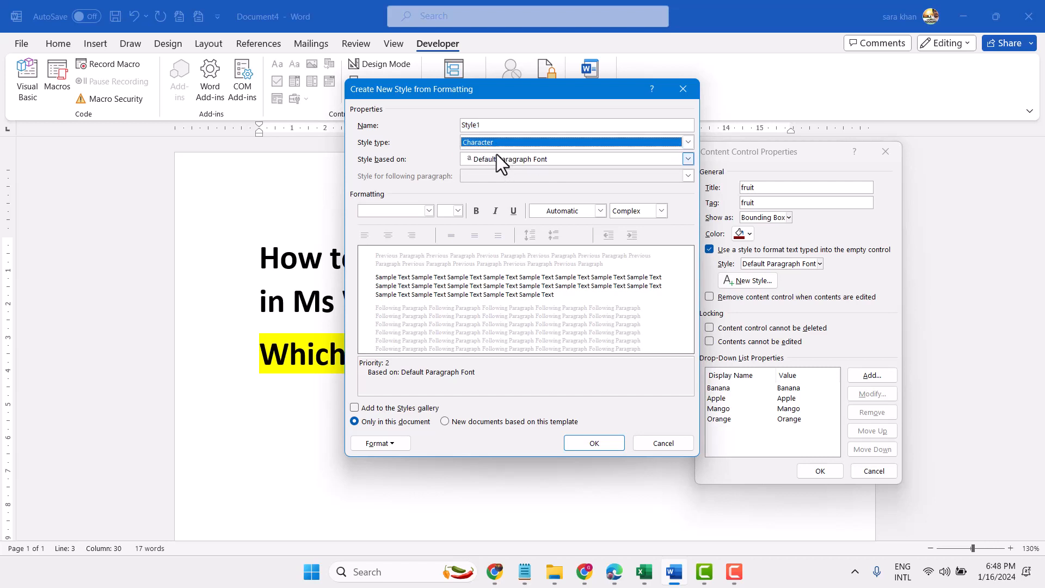
Step: Set the new style's font to Arial Black at size 24
{"action": "left_click", "coordinate": [428, 210]}
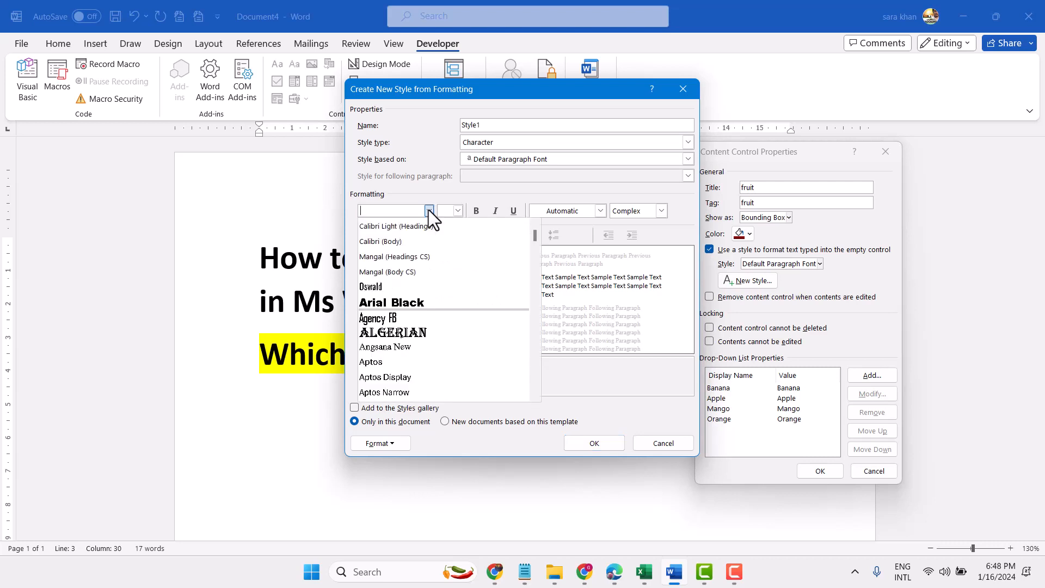
{"action": "left_click", "coordinate": [404, 298]}
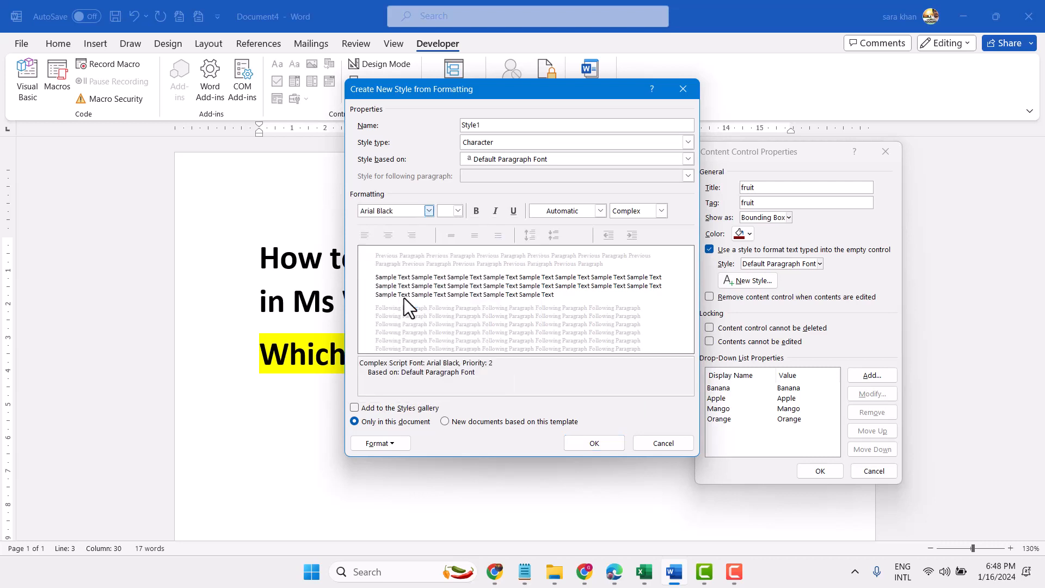
{"action": "left_click", "coordinate": [457, 210]}
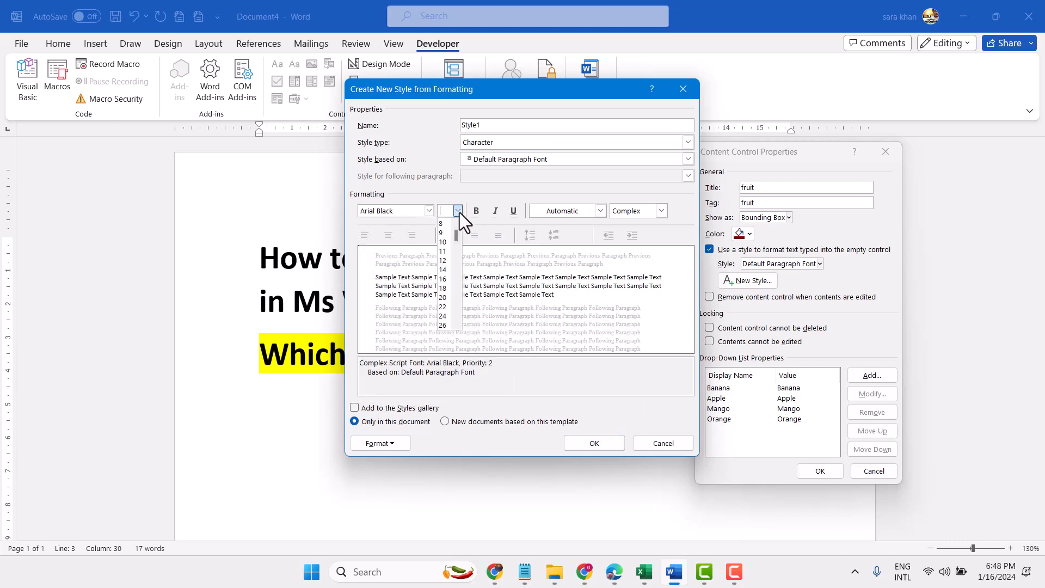
{"action": "left_click", "coordinate": [442, 318]}
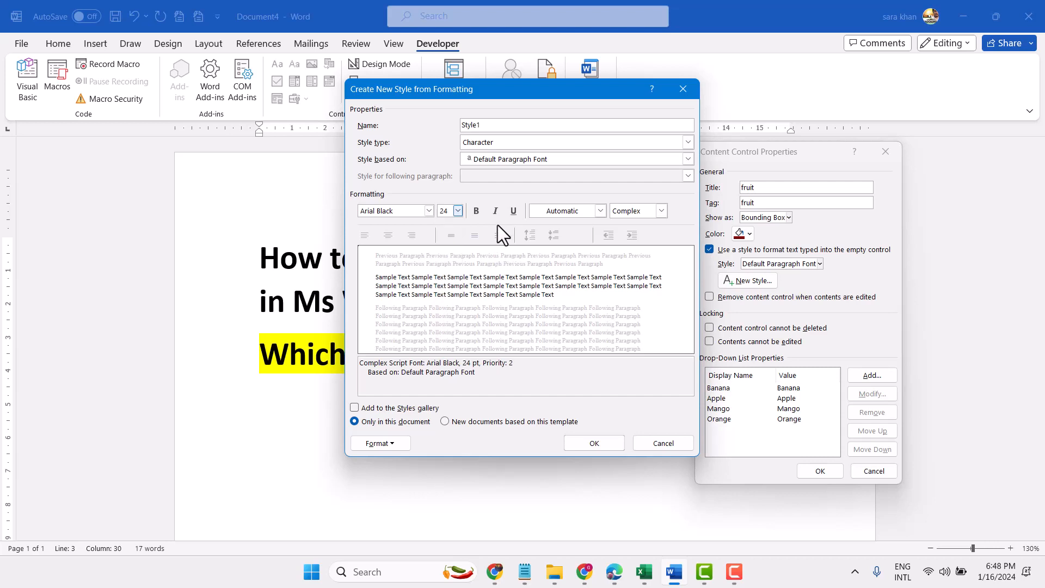
Step: Set the new style's font color to the standard green
{"action": "left_click", "coordinate": [601, 210]}
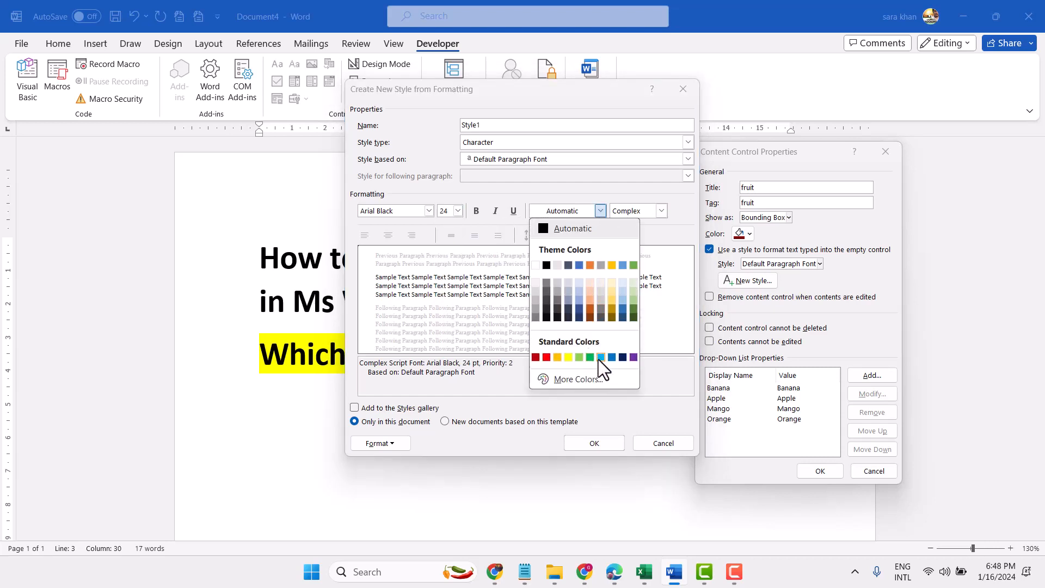
{"action": "left_click", "coordinate": [601, 358]}
{"action": "left_click", "coordinate": [601, 211]}
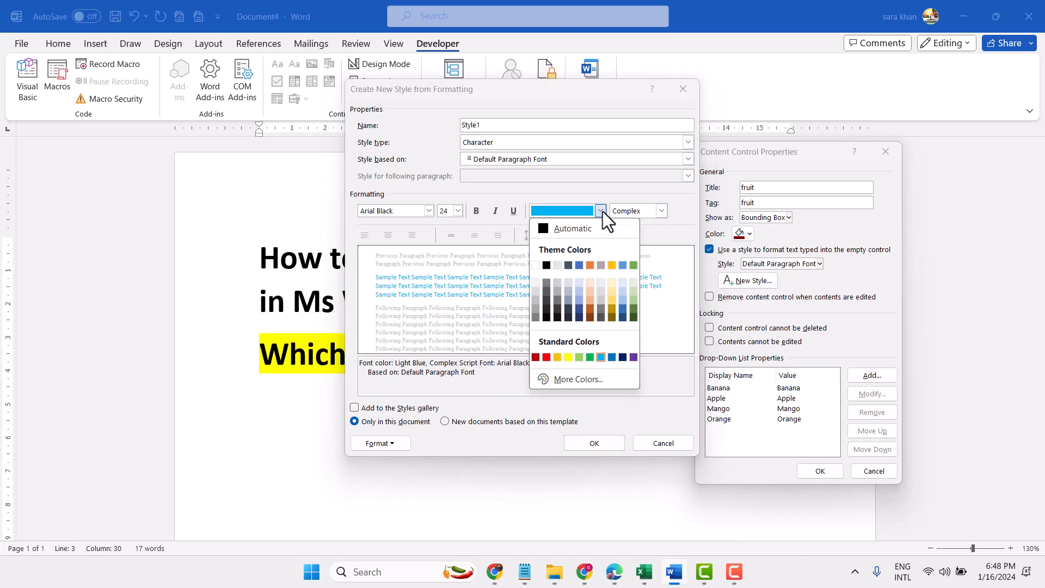
{"action": "left_click", "coordinate": [590, 357]}
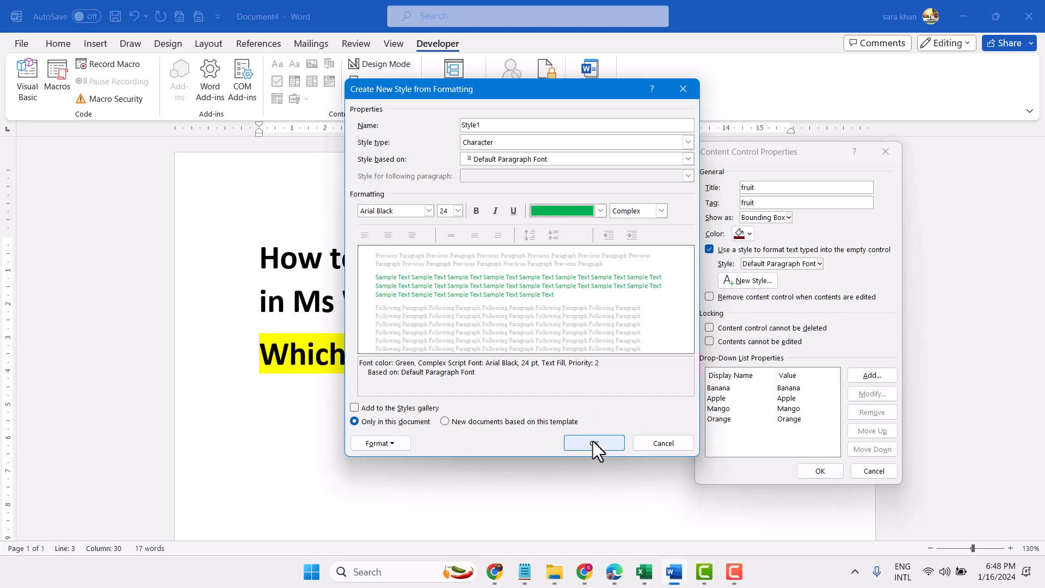
Step: Make the new style bold and italic, create it, and apply the content control properties
{"action": "left_click", "coordinate": [475, 215]}
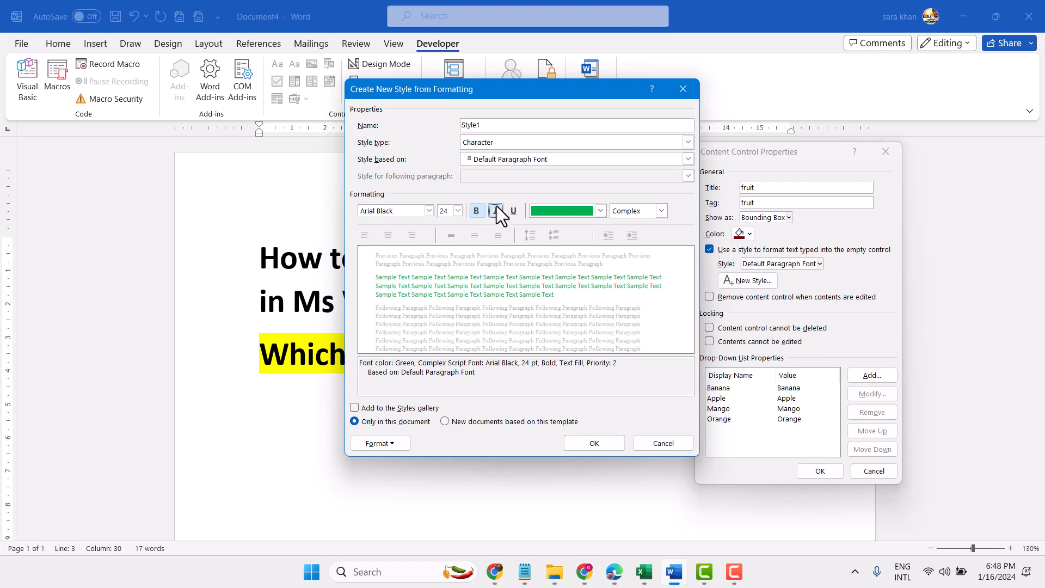
{"action": "left_click", "coordinate": [495, 209]}
{"action": "left_click", "coordinate": [594, 443]}
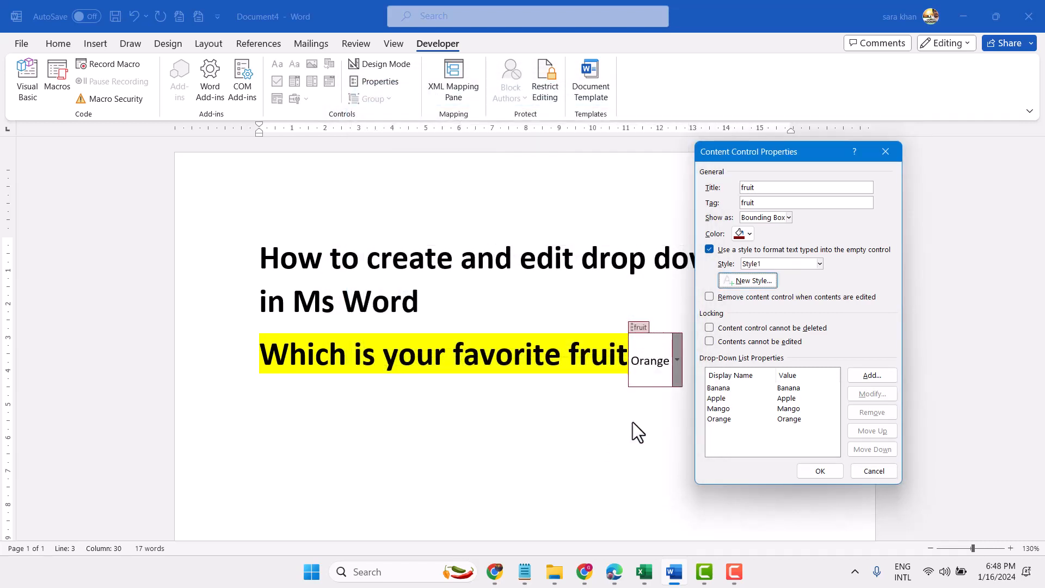
{"action": "left_click", "coordinate": [811, 468]}
Step: Test the styled fruit drop-down list by choosing Apple followed by Orange, and leave the control
{"action": "left_click", "coordinate": [676, 359]}
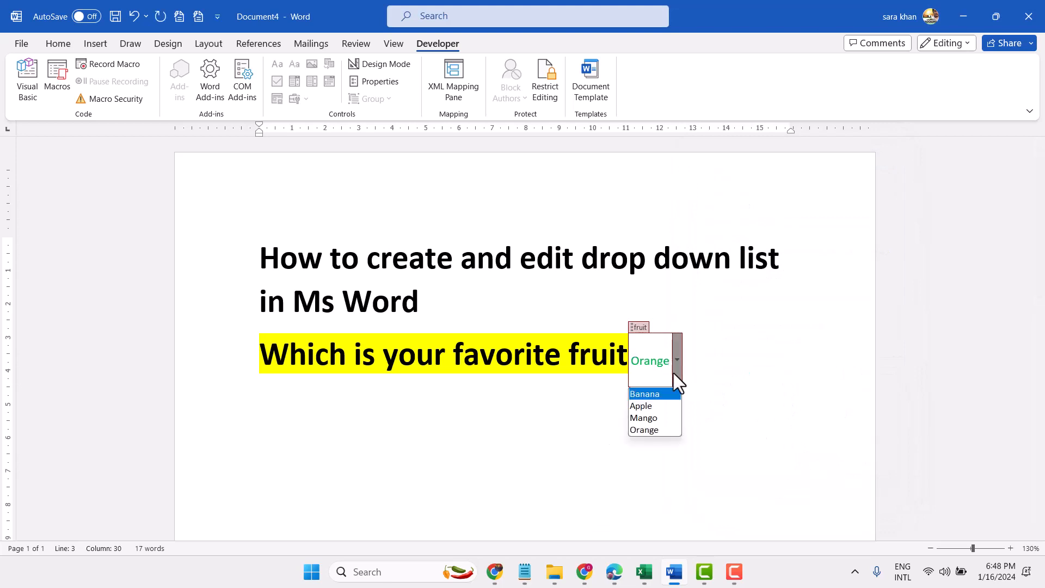
{"action": "left_click", "coordinate": [651, 407]}
{"action": "left_click", "coordinate": [667, 361]}
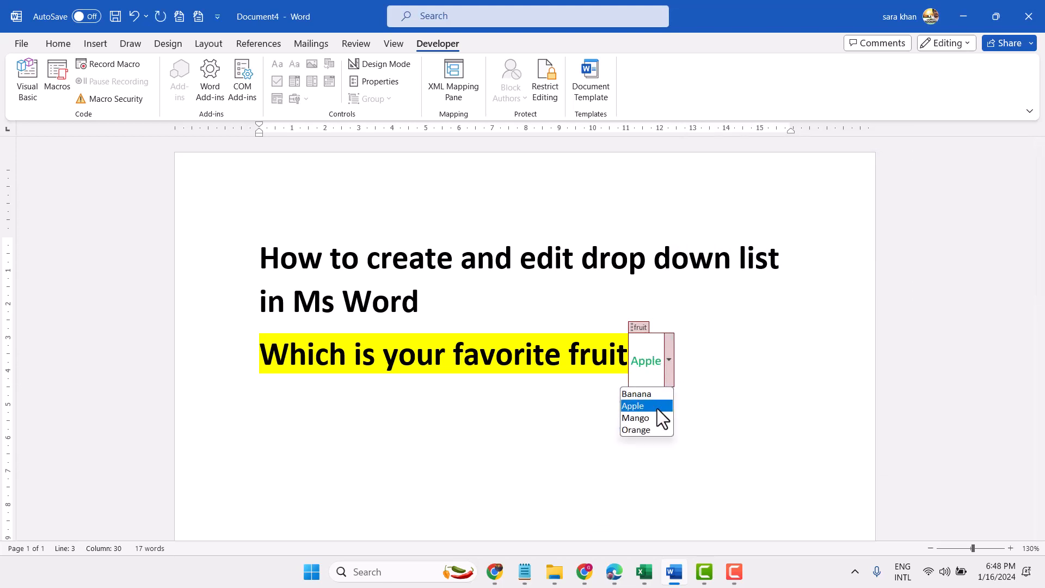
{"action": "left_click", "coordinate": [641, 427]}
{"action": "left_click", "coordinate": [765, 385]}
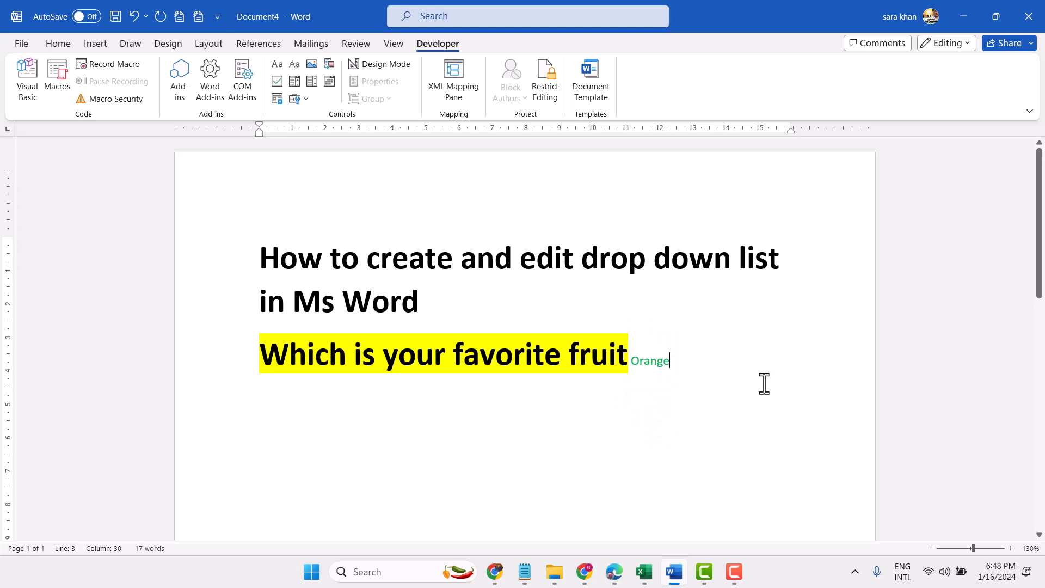